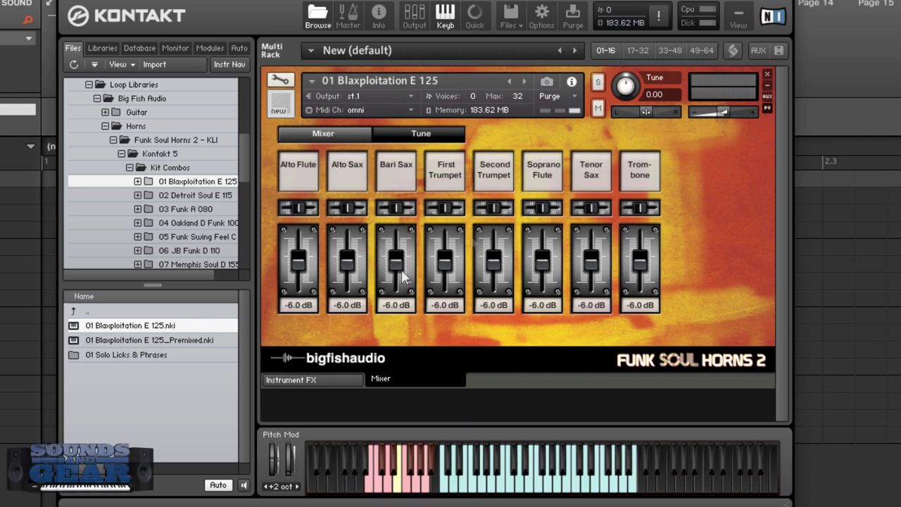
Check the horn tuning controls, then view the instrument's effects and inspect the SOLID-G EQ settings
click(432, 141)
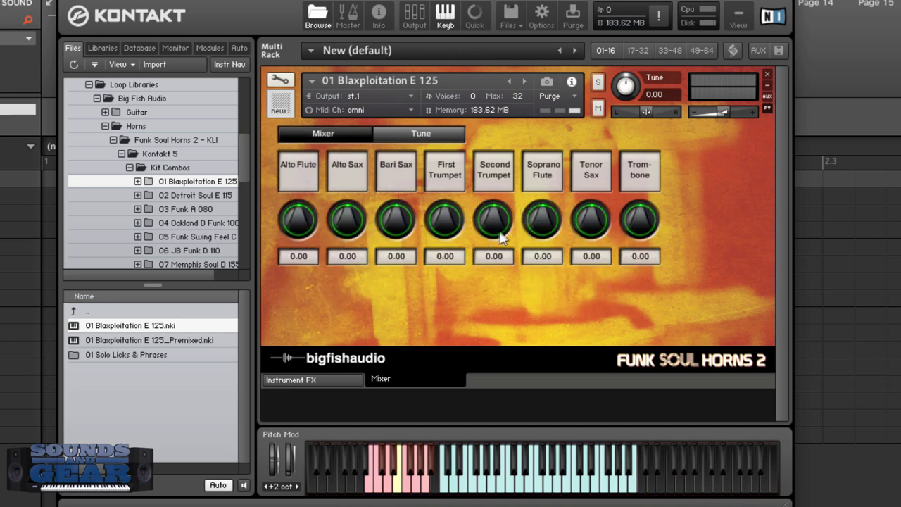
click(338, 377)
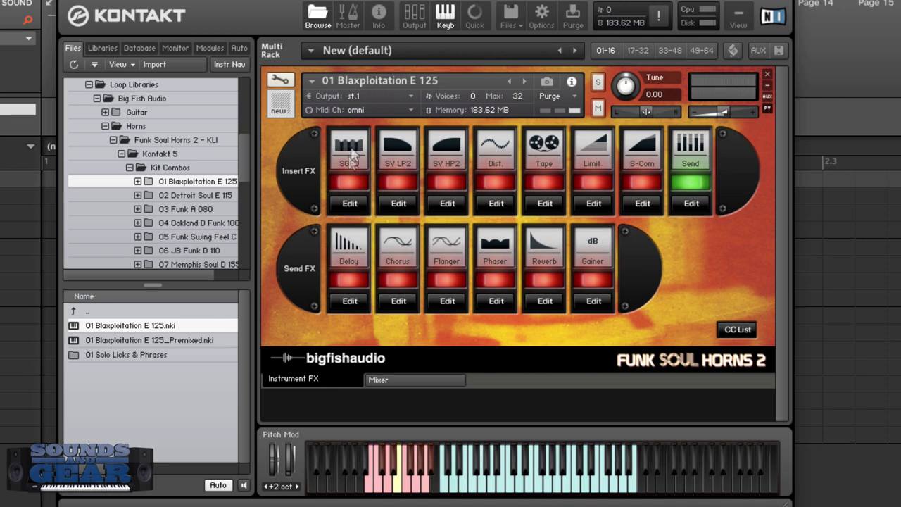
click(350, 203)
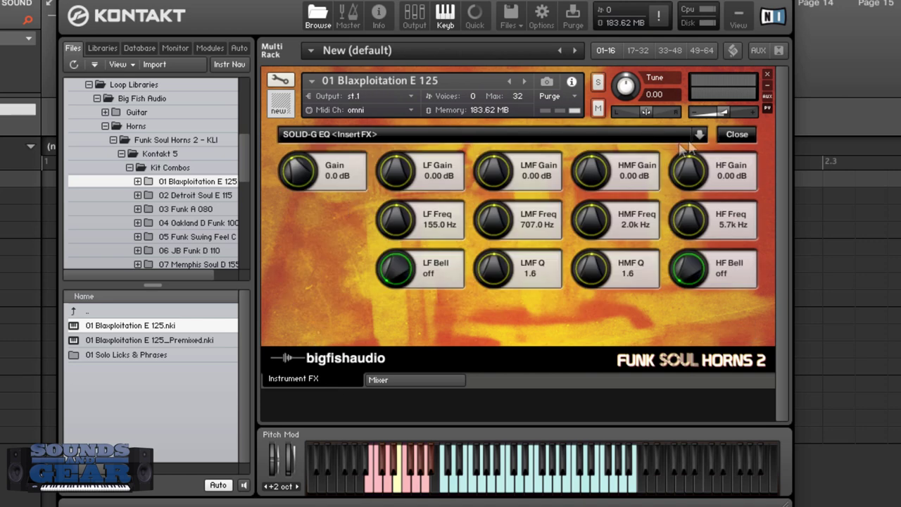
click(736, 136)
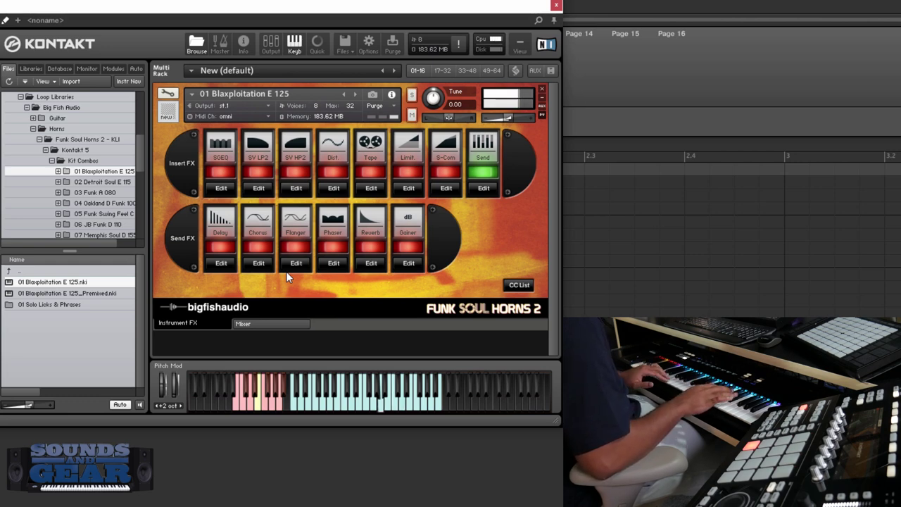
In the horn mixer, lower the Second Trumpet, Tenor Sax and Trombone levels
click(269, 324)
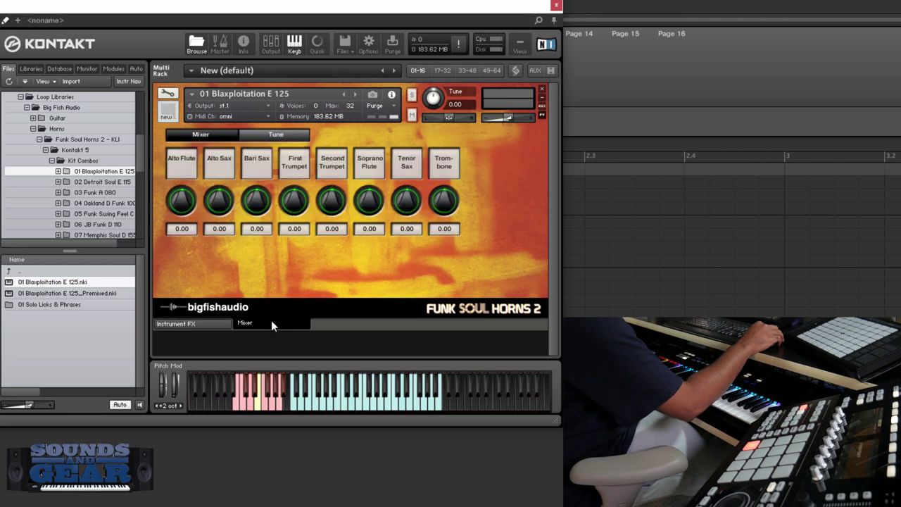
click(204, 136)
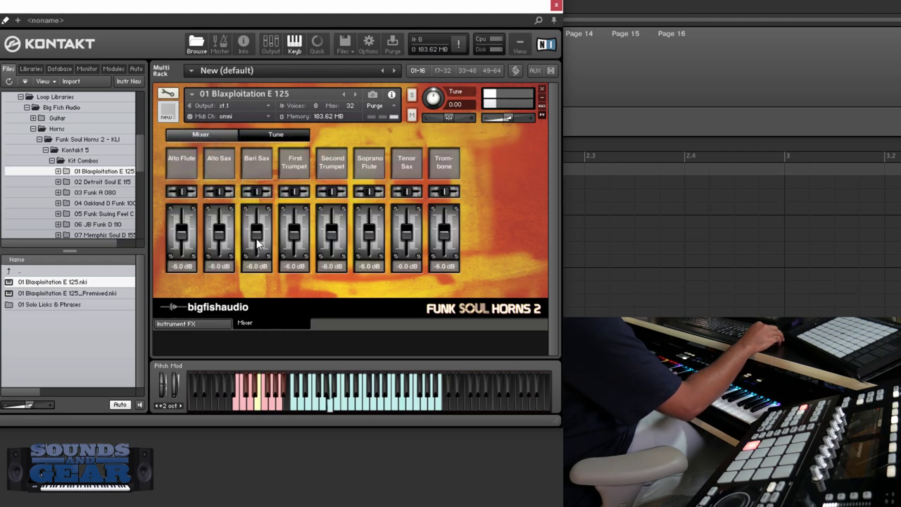
scroll(257, 244, down, 3)
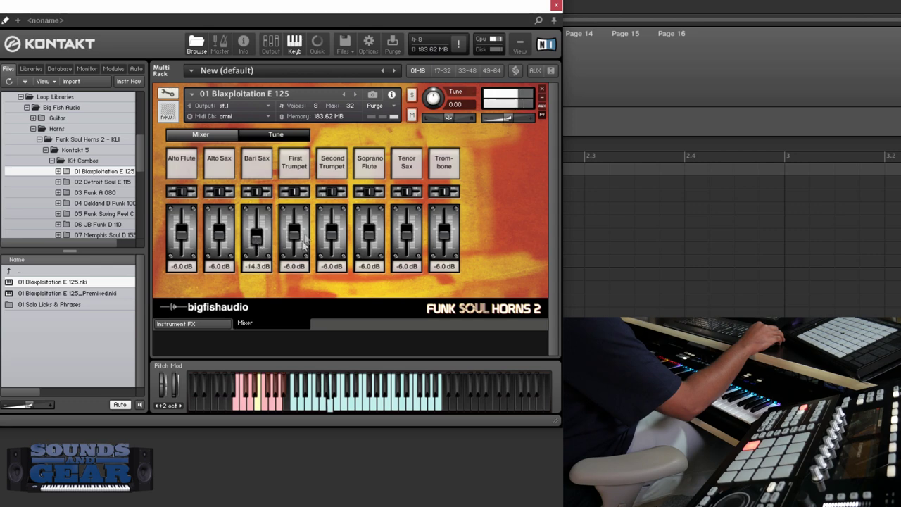
drag(332, 236, 334, 239)
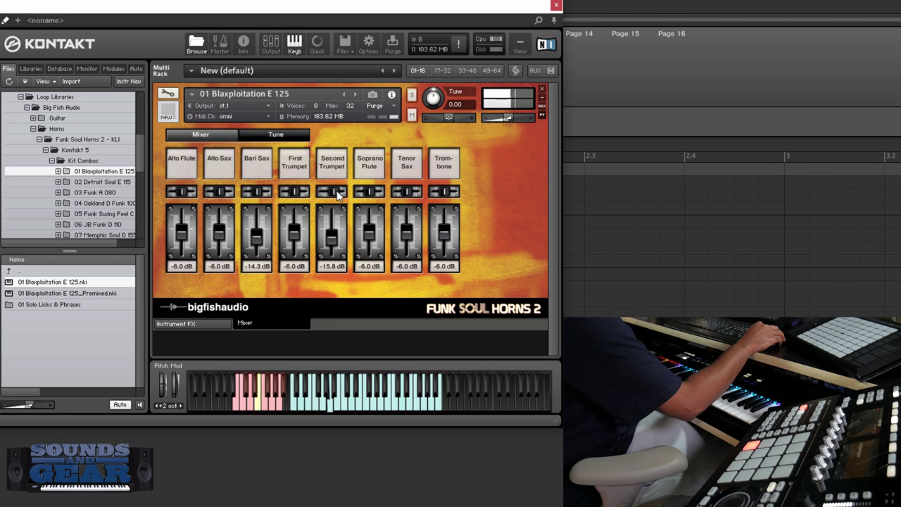
drag(406, 237, 406, 243)
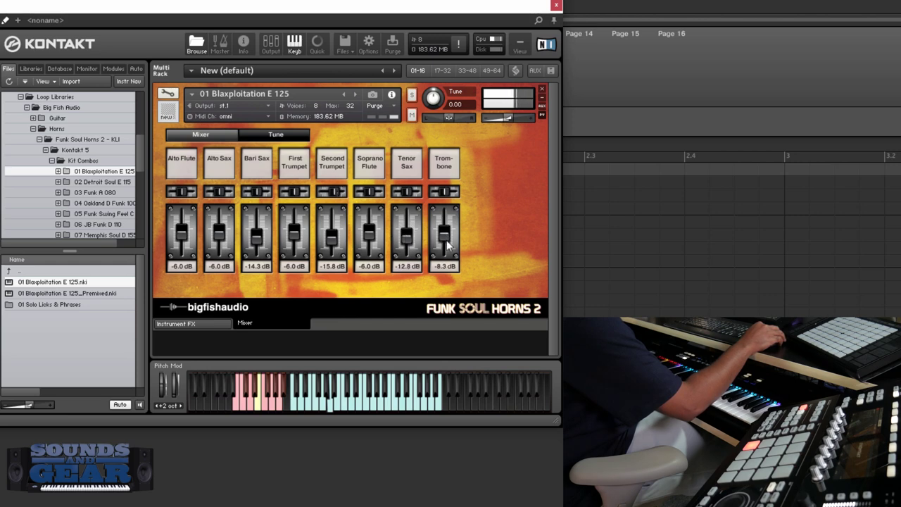
drag(446, 243, 446, 245)
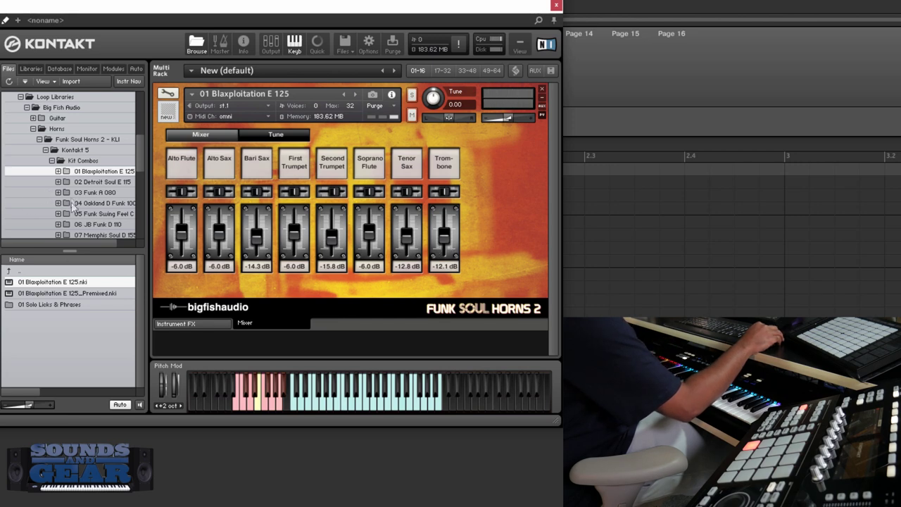
Load the Blaxploitation E 125 Premixed patch into the rack, replacing the current instrument
click(63, 293)
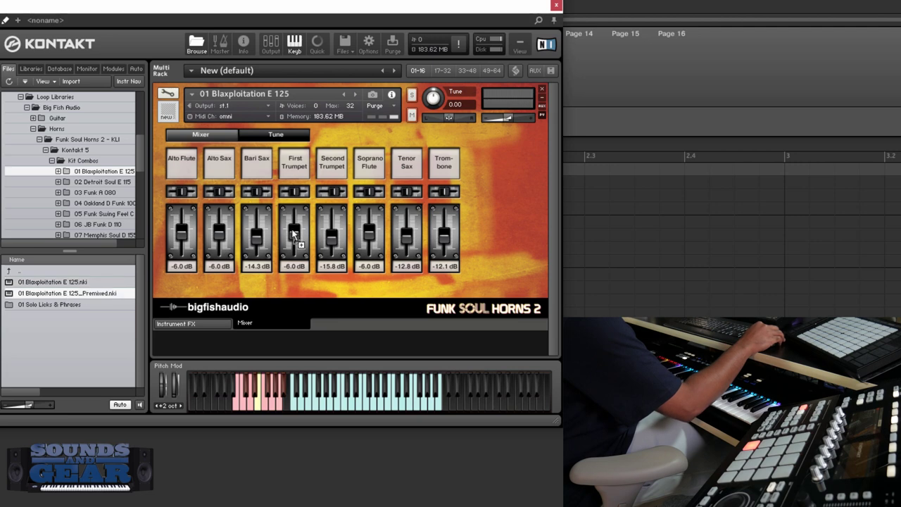
drag(295, 234, 296, 236)
click(464, 288)
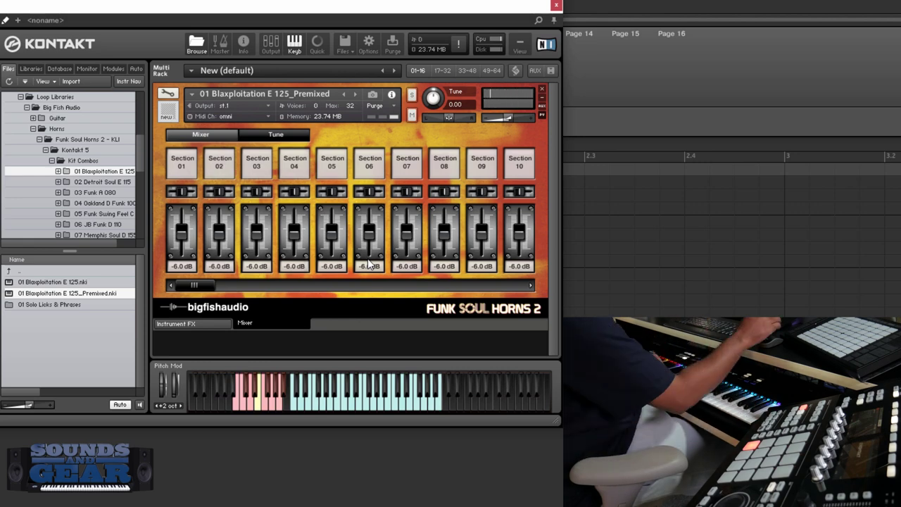
Switch the Premixed patch to its insert and send effects page
click(196, 327)
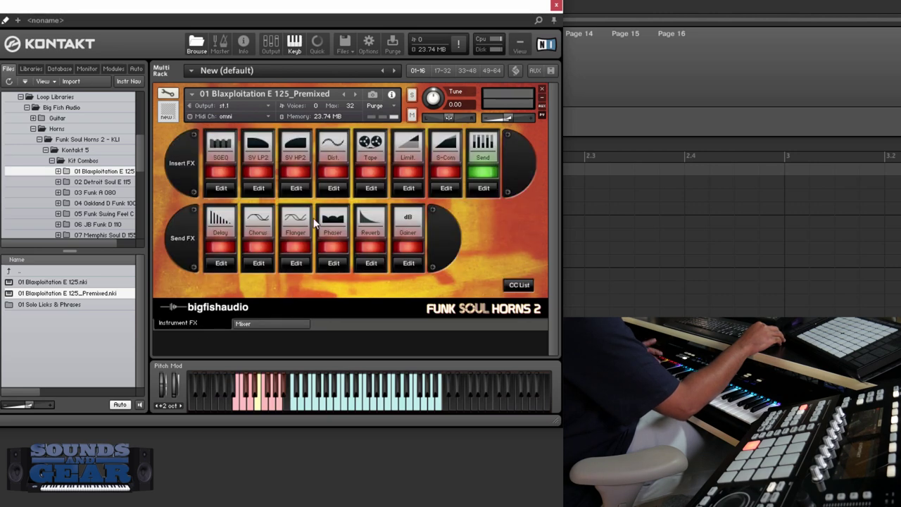
Try the Flanger and Phaser send effects, switching each back off
click(297, 244)
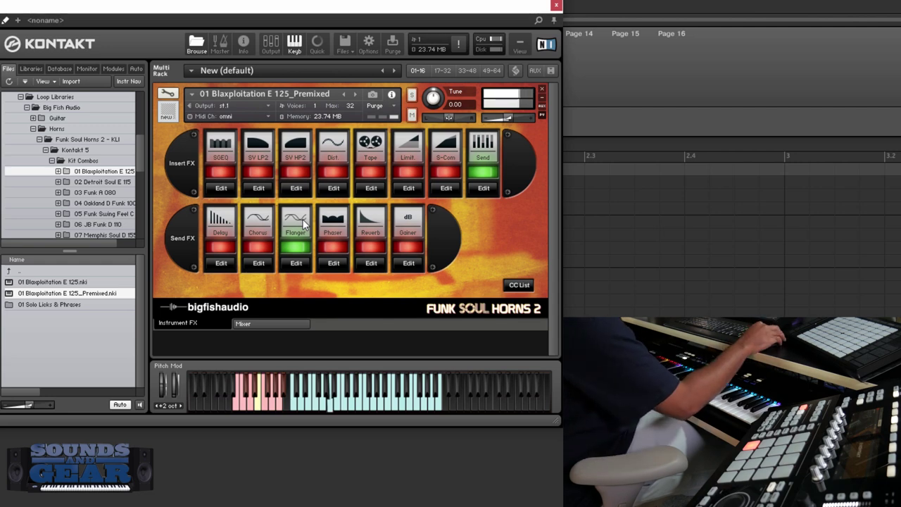
click(304, 224)
click(332, 225)
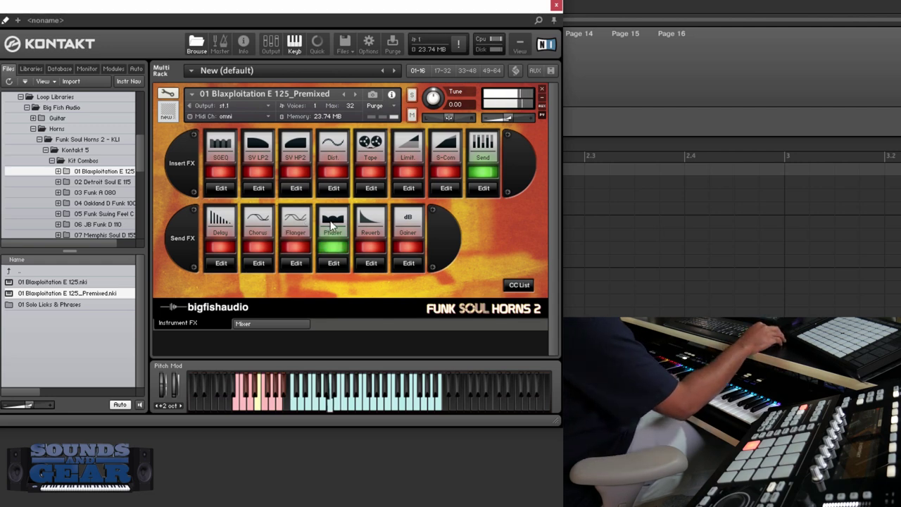
click(332, 226)
Try the Tape and distortion insert effects, switching each back off
click(373, 145)
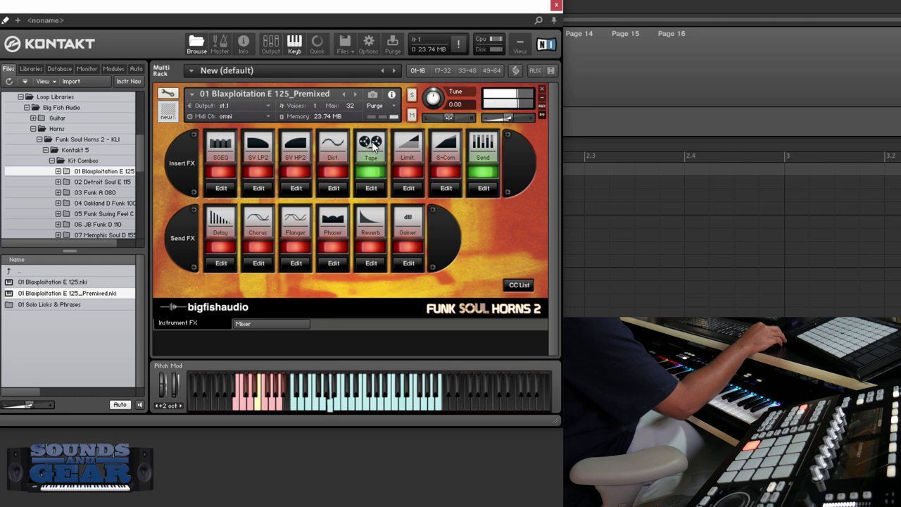
click(372, 141)
click(335, 147)
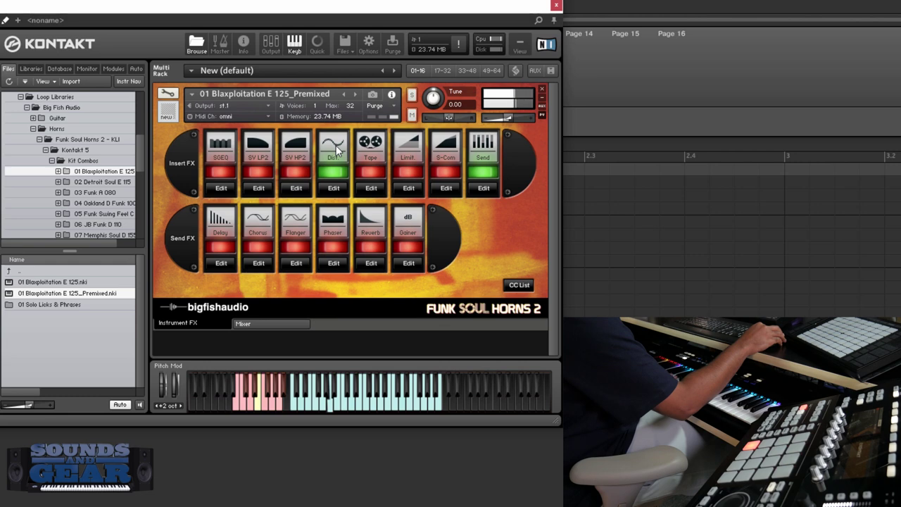
click(336, 145)
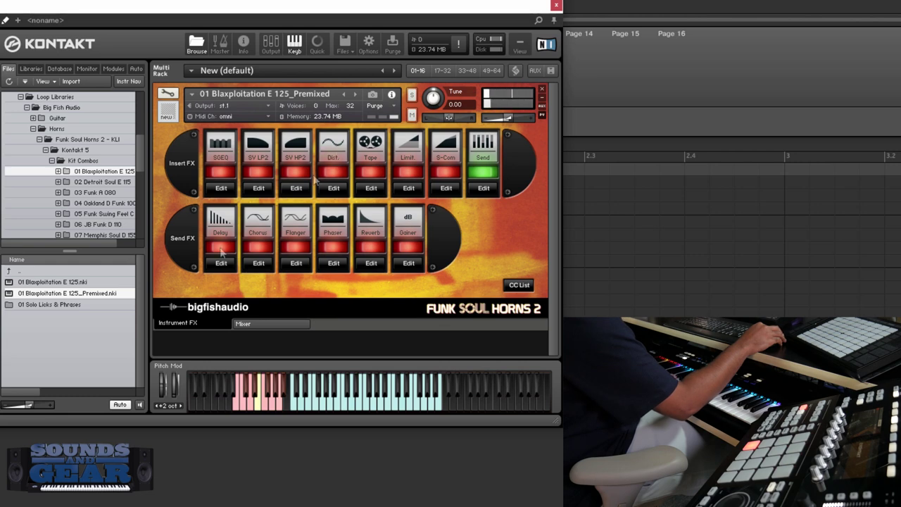
click(67, 308)
Open 01 Solo Licks & Phrases and load Alto Flute Licks, confirming the replacement
double_click(67, 307)
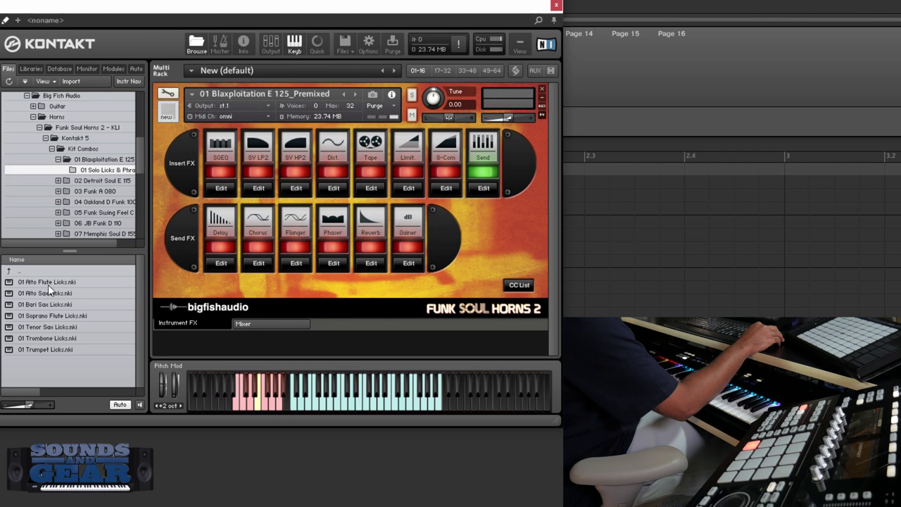
drag(48, 283, 325, 239)
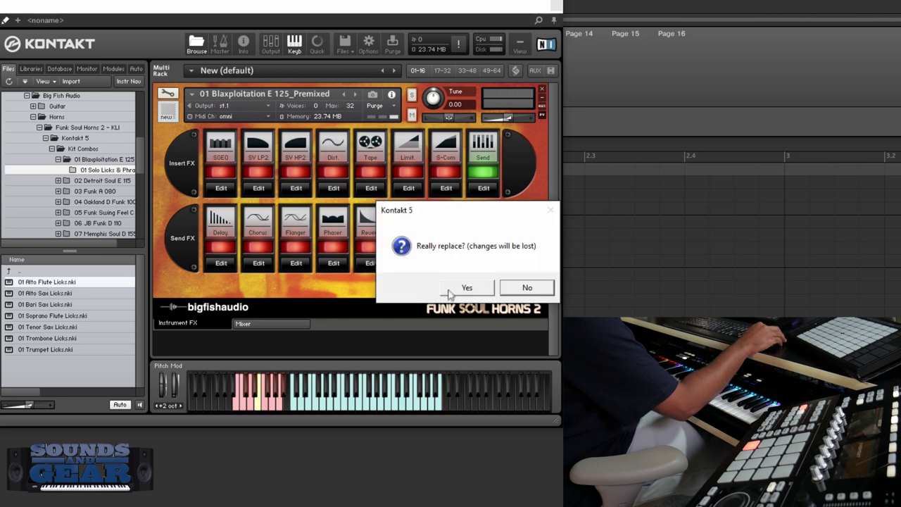
click(449, 290)
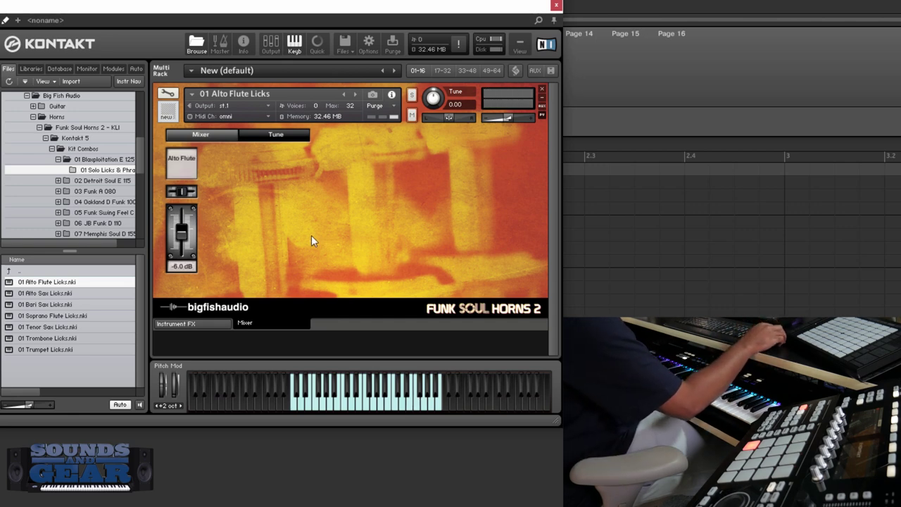
Load Soprano Flute Licks, then Trumpet Licks, and collapse the Blaxploitation kit folder
drag(54, 316, 294, 237)
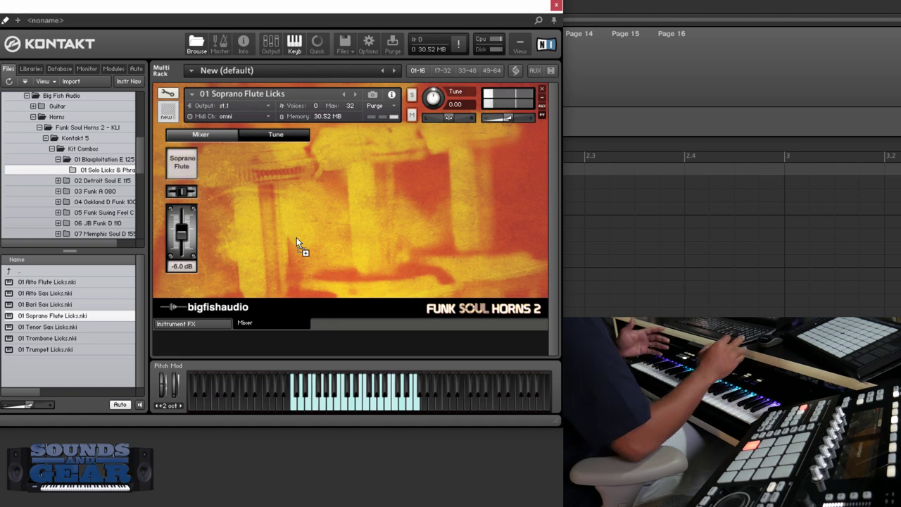
drag(70, 350, 332, 275)
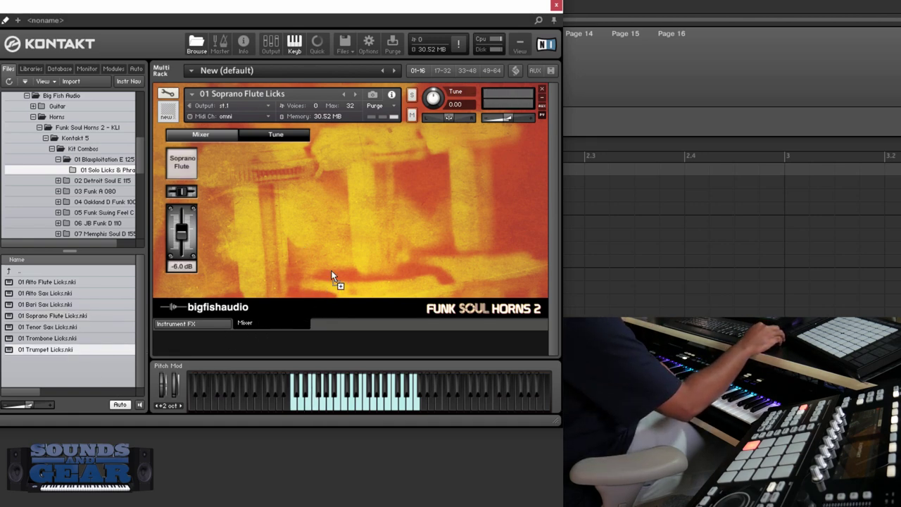
drag(332, 271, 331, 270)
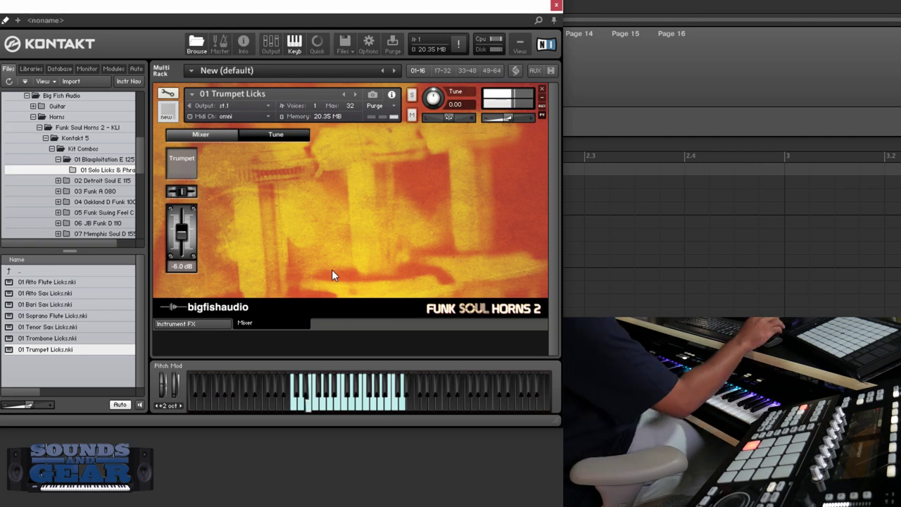
click(59, 159)
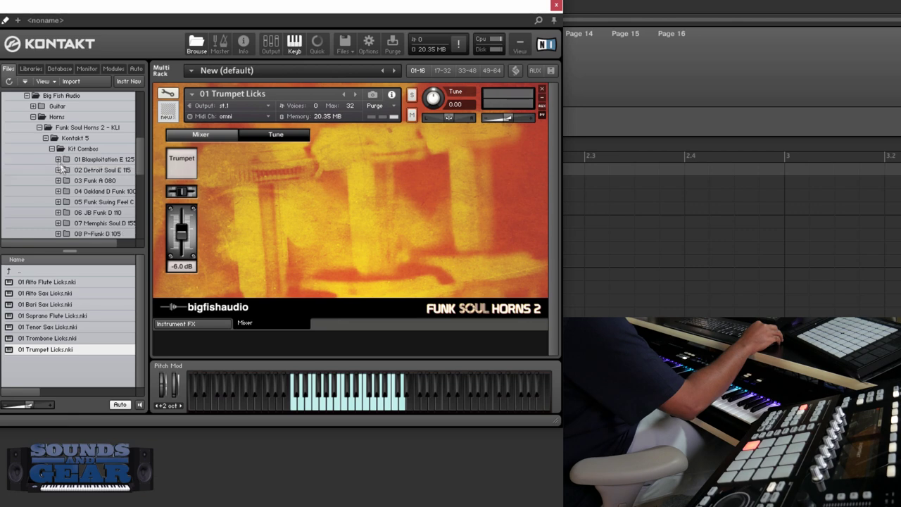
Load the 02 Detroit Soul E 115_Premixed kit and open its Solo Licks & Phrases folder
click(100, 170)
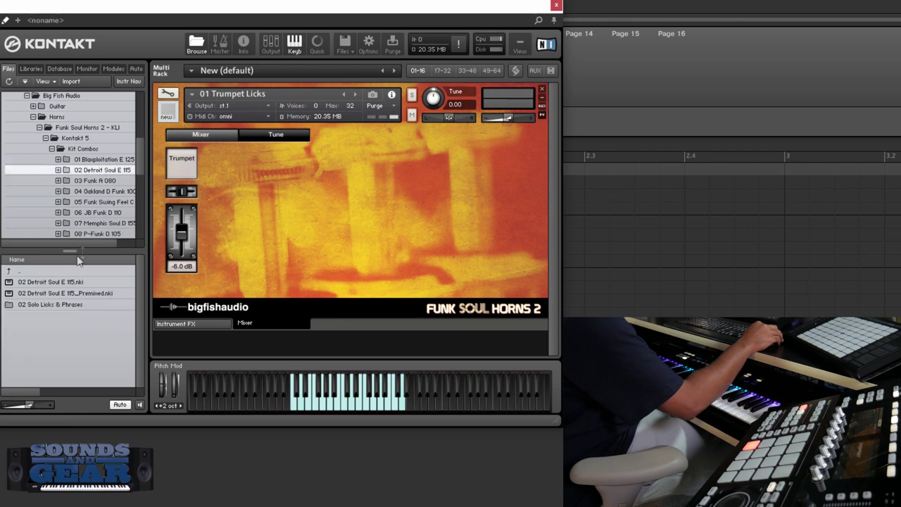
drag(66, 293, 295, 248)
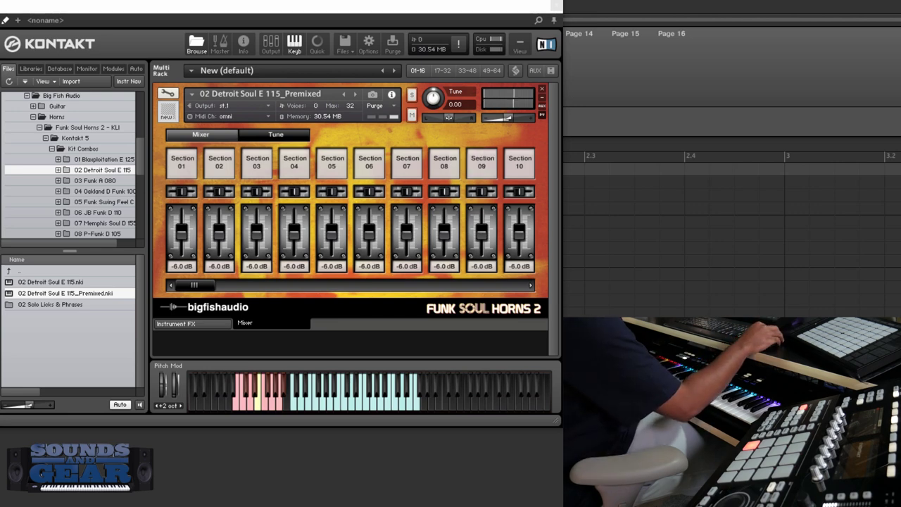
double_click(69, 305)
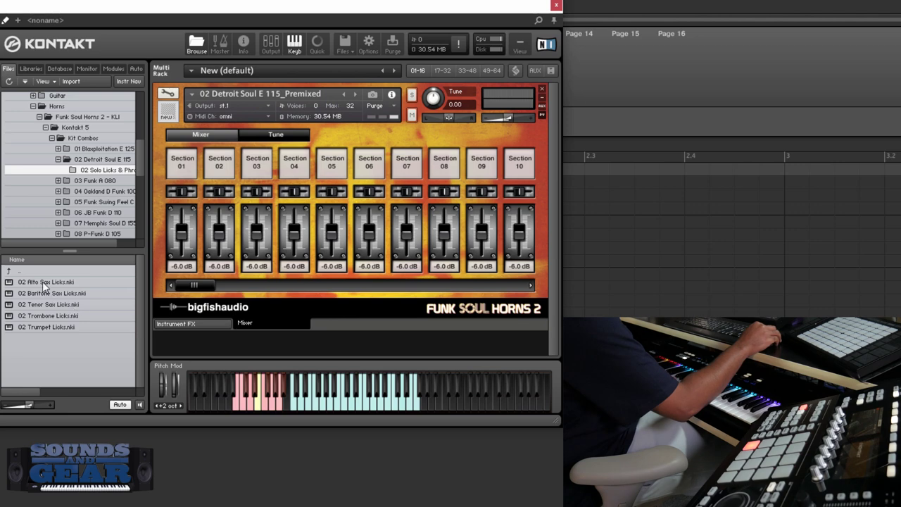
Load 02 Alto Sax Licks, then replace it with 02 Trombone Licks
drag(42, 281, 341, 224)
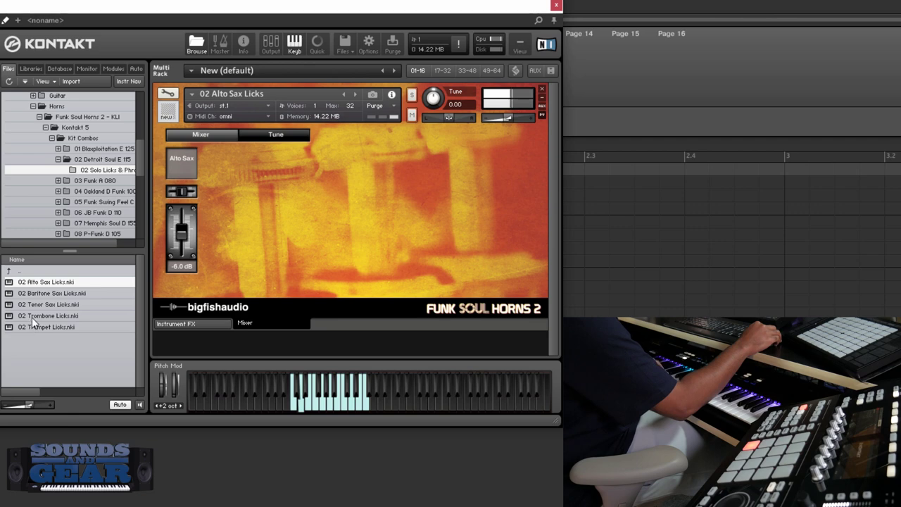
drag(31, 318, 304, 248)
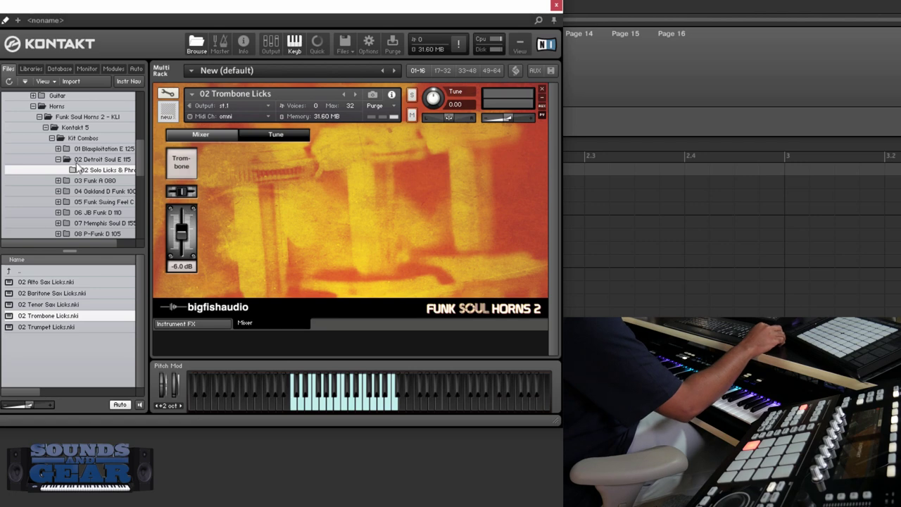
Switch to the 03 Funk A 080 folder, load its kit, and open 03 Solo Licks & Phrases
click(59, 159)
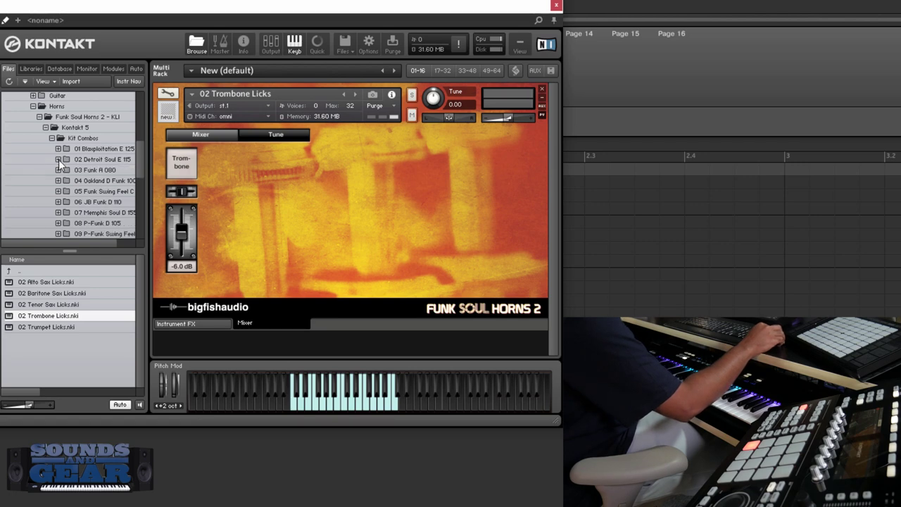
click(59, 170)
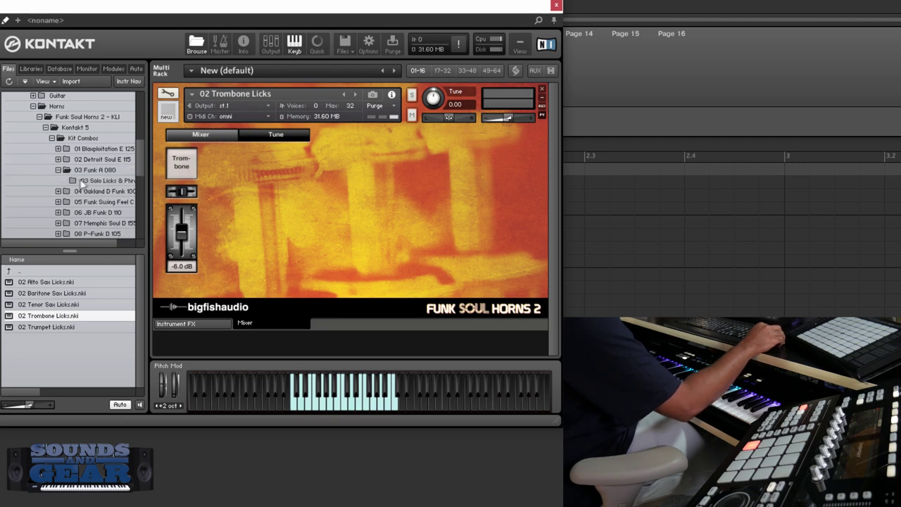
click(90, 171)
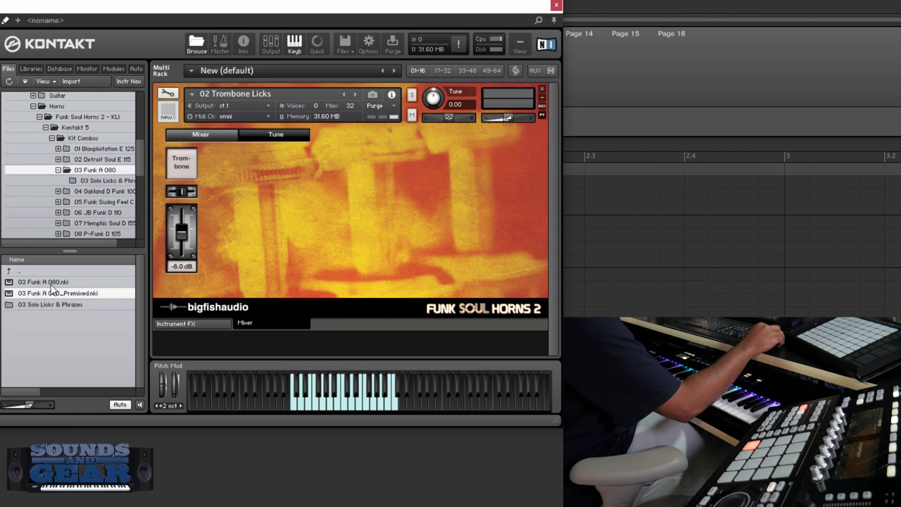
mouse_move(55, 282)
mouse_down()
mouse_move(141, 277)
mouse_move(296, 242)
mouse_up()
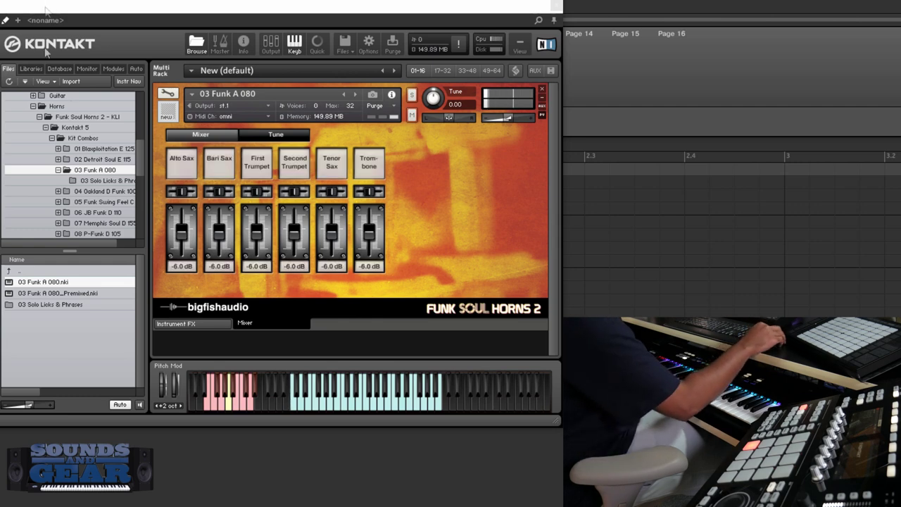
double_click(80, 305)
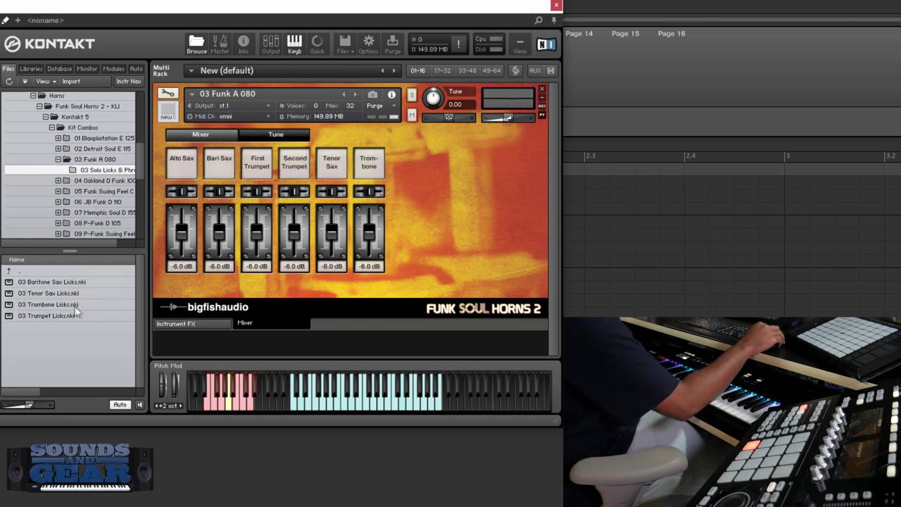
Load 03 Trombone Licks, then 03 Trumpet Licks, and return to the 03 Funk A 080 folder
drag(75, 308, 294, 225)
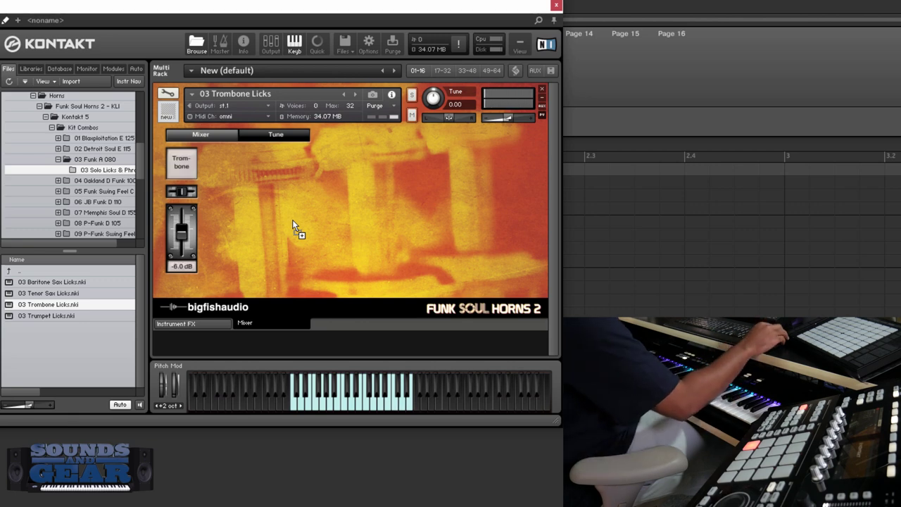
double_click(28, 316)
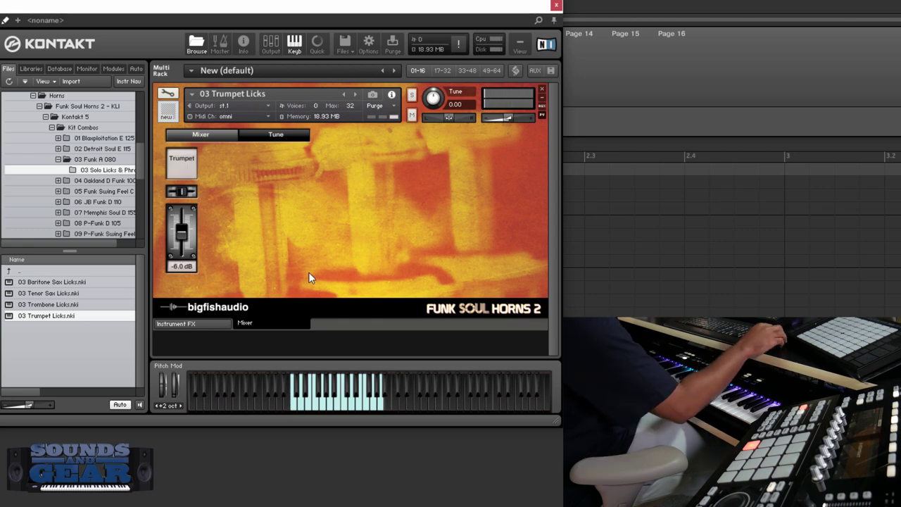
double_click(74, 271)
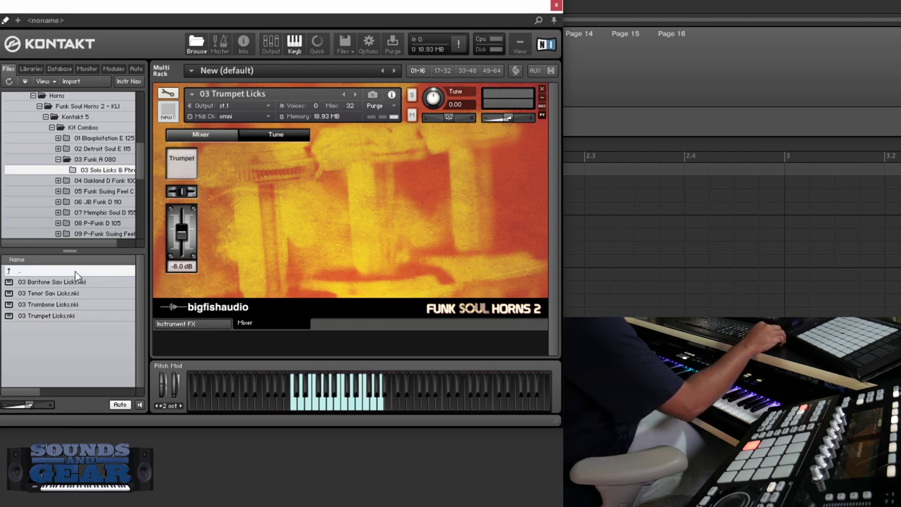
Load the 04 Oakland D Funk 100_Premixed kit, then open 04 Solo Licks & Phrases
click(58, 171)
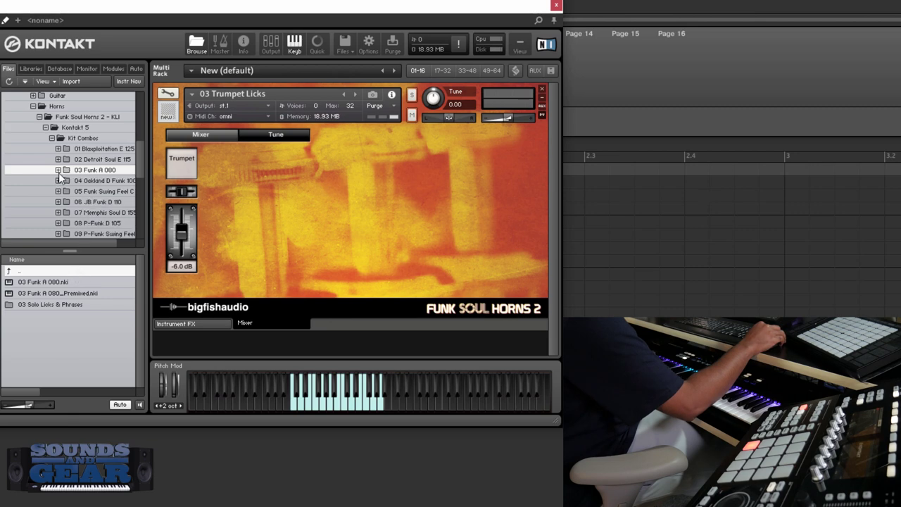
click(104, 182)
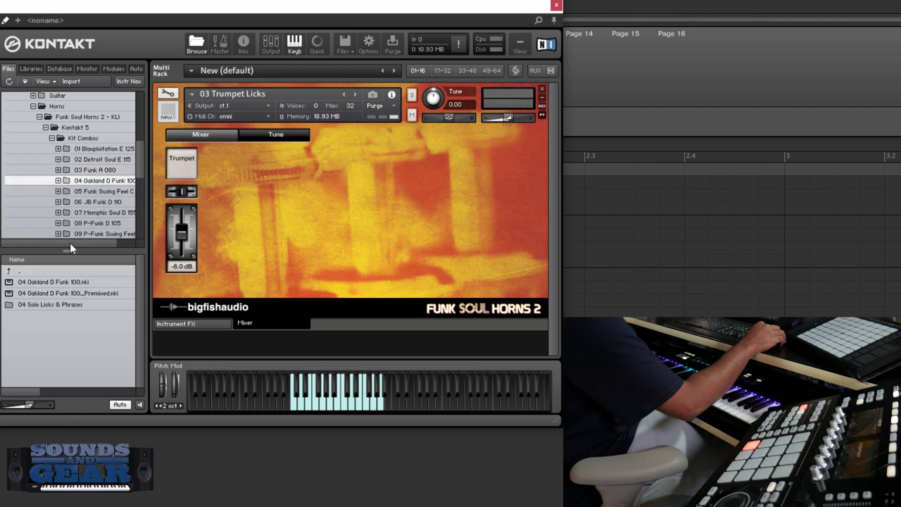
drag(69, 242, 86, 242)
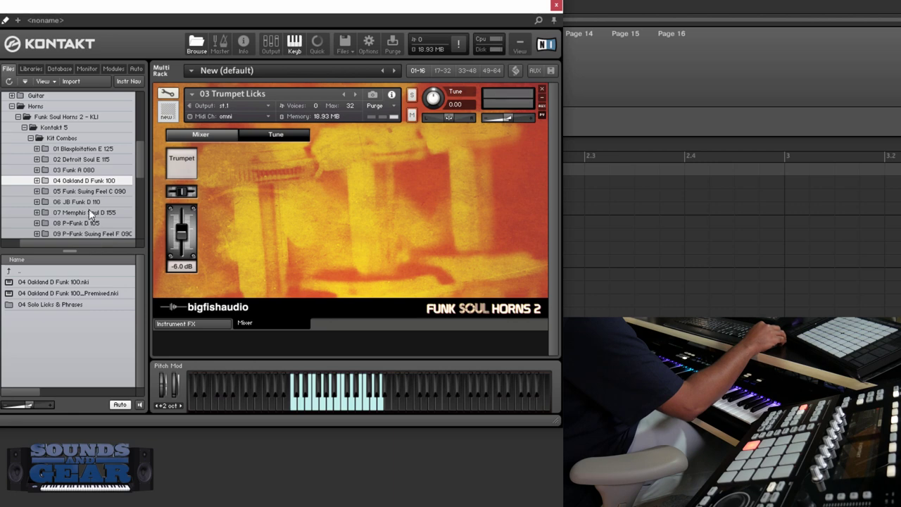
click(51, 293)
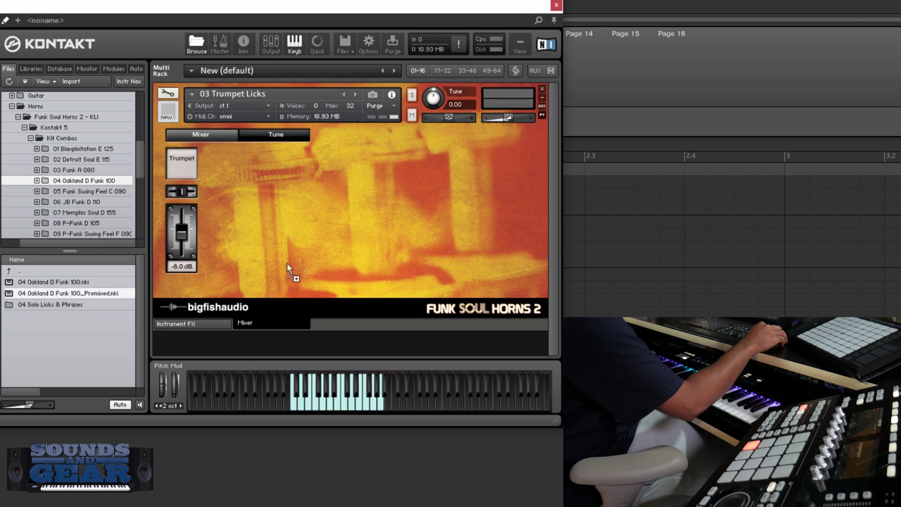
drag(321, 241, 321, 242)
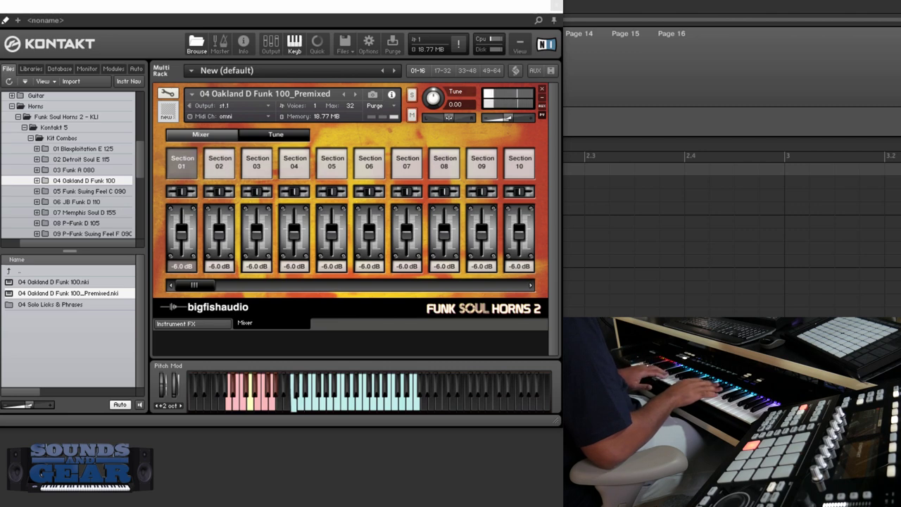
double_click(73, 305)
drag(56, 307, 312, 211)
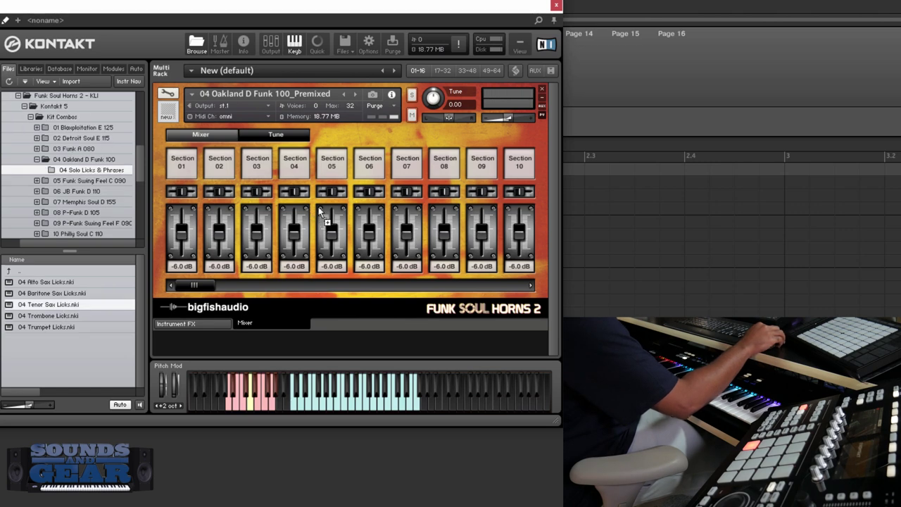
Audition 04 Tenor Sax Licks, then load 04 Trumpet Licks in its place
drag(318, 208, 313, 208)
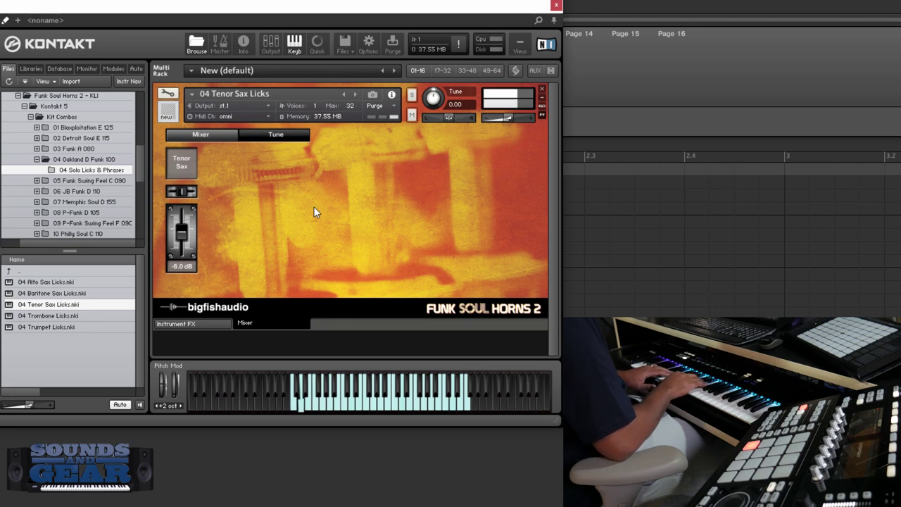
click(59, 282)
click(54, 327)
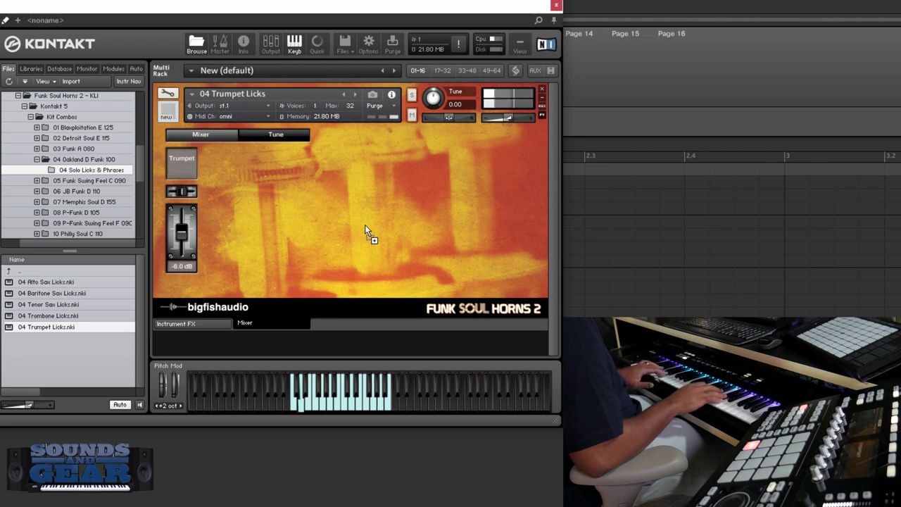
Load the 05 Funk Swing Feel C 090 Premixed kit, then open its 05 Solo Licks & Phrases folder
double_click(47, 271)
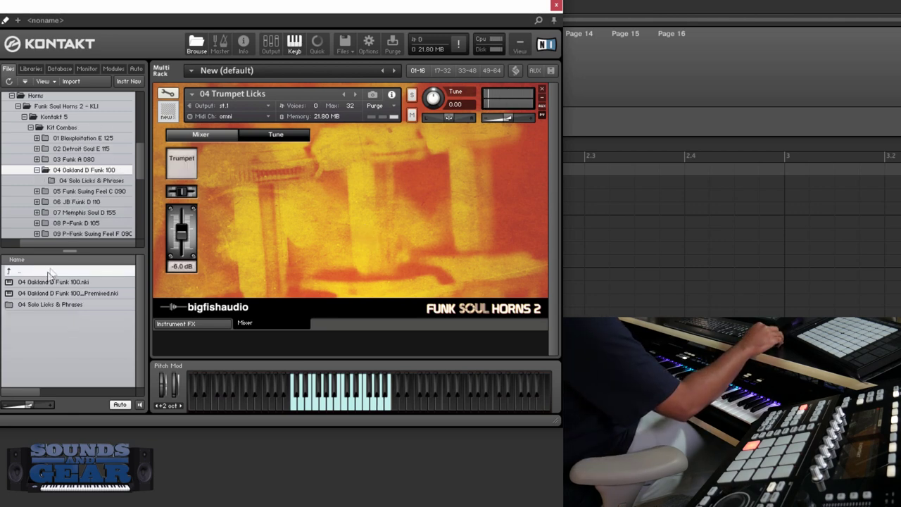
click(37, 170)
click(89, 181)
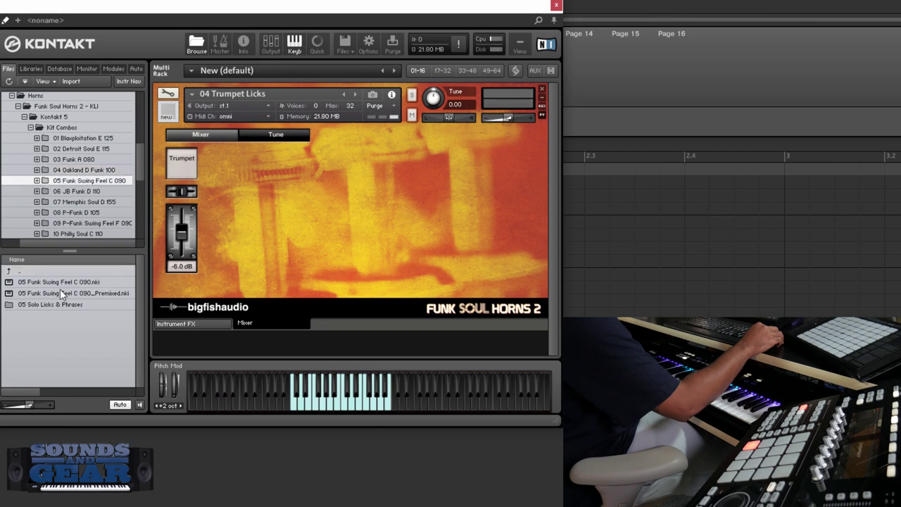
drag(59, 293, 279, 252)
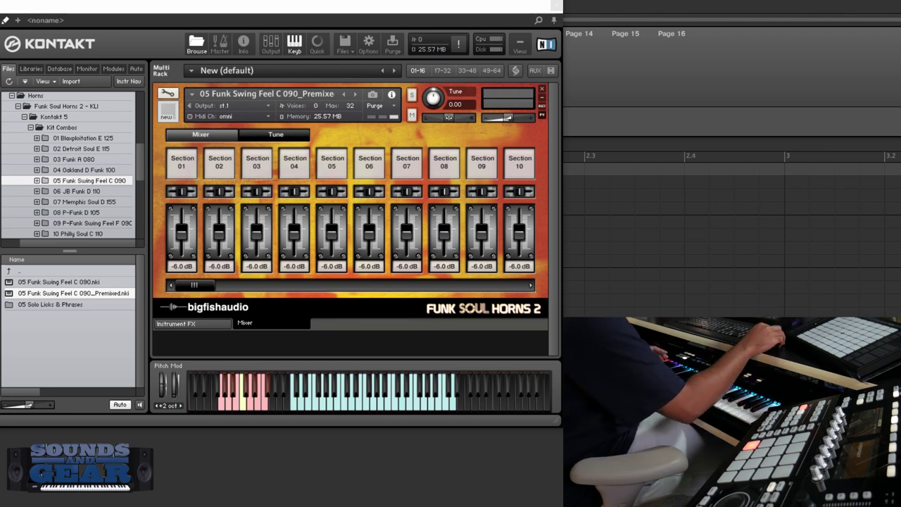
double_click(83, 305)
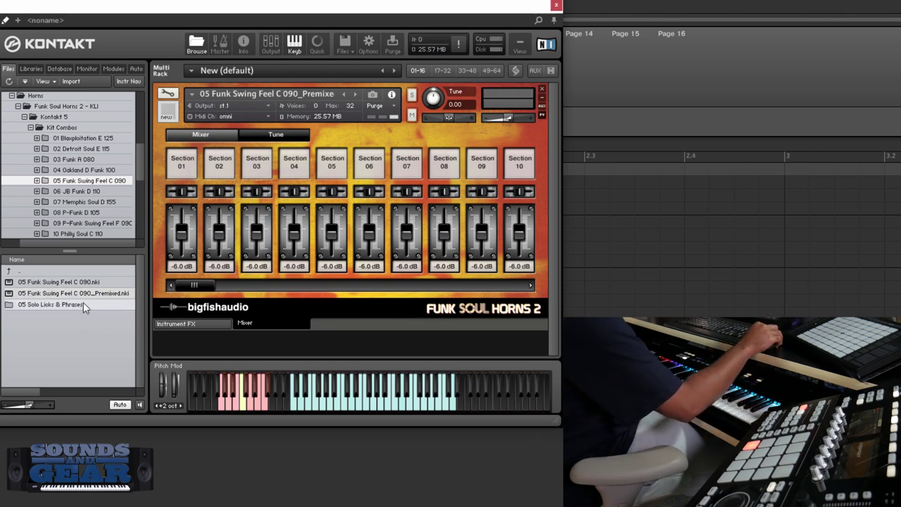
Audition 05 Alto Sax Licks, replace it with 05 Trombone Licks, then browse to 07 Memphis Soul D 155
drag(51, 287, 333, 215)
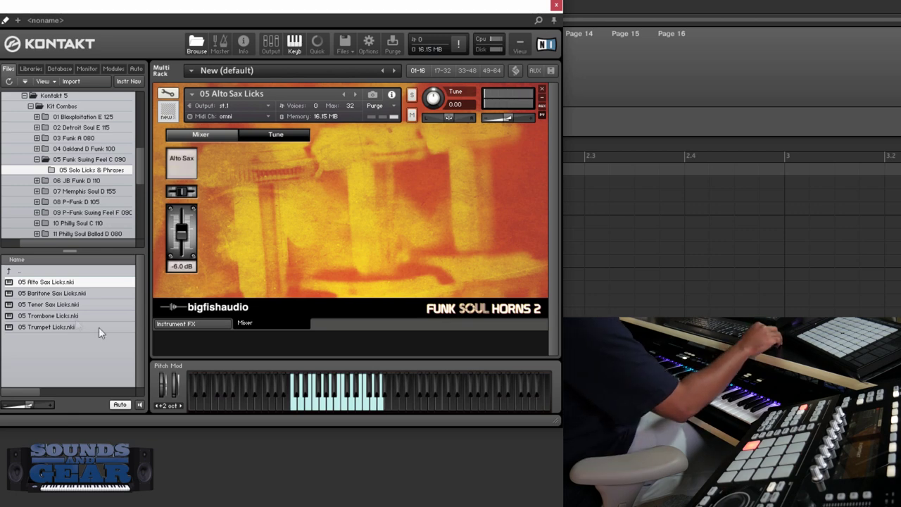
click(52, 304)
drag(50, 322, 340, 277)
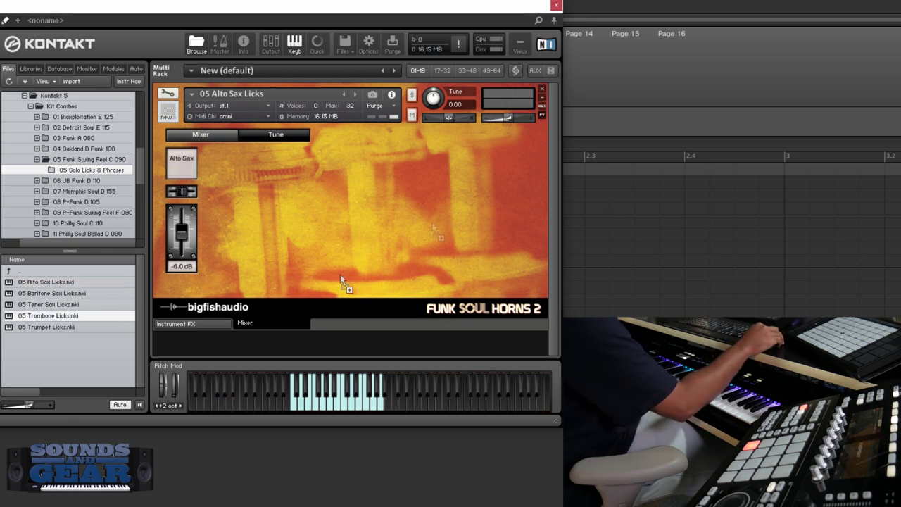
drag(420, 224, 419, 223)
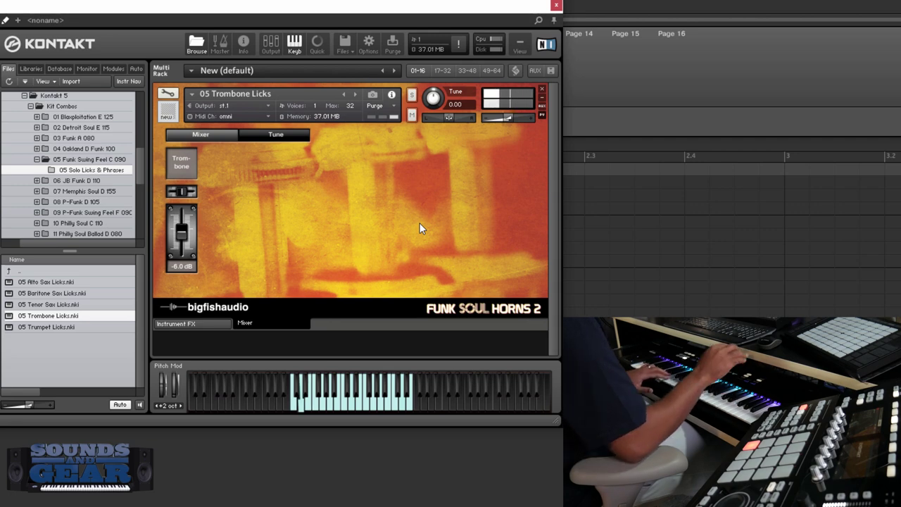
click(36, 160)
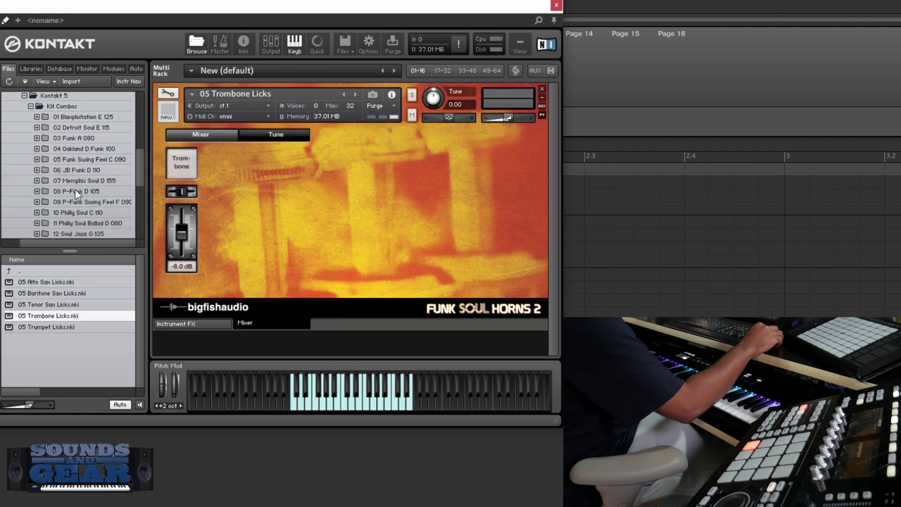
double_click(97, 181)
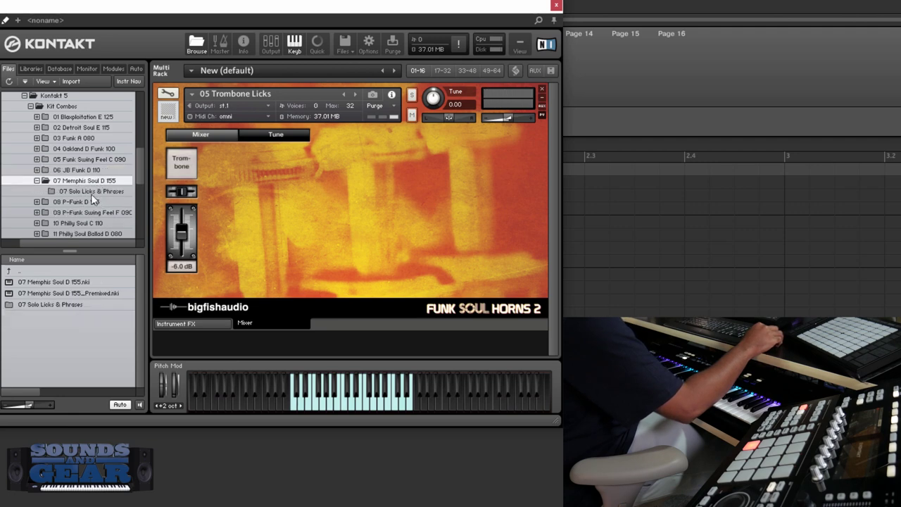
Play the 07 Memphis Soul D 155 Premixed kit, then load 07 Trumpet Licks from its solo licks folder
drag(77, 293, 253, 240)
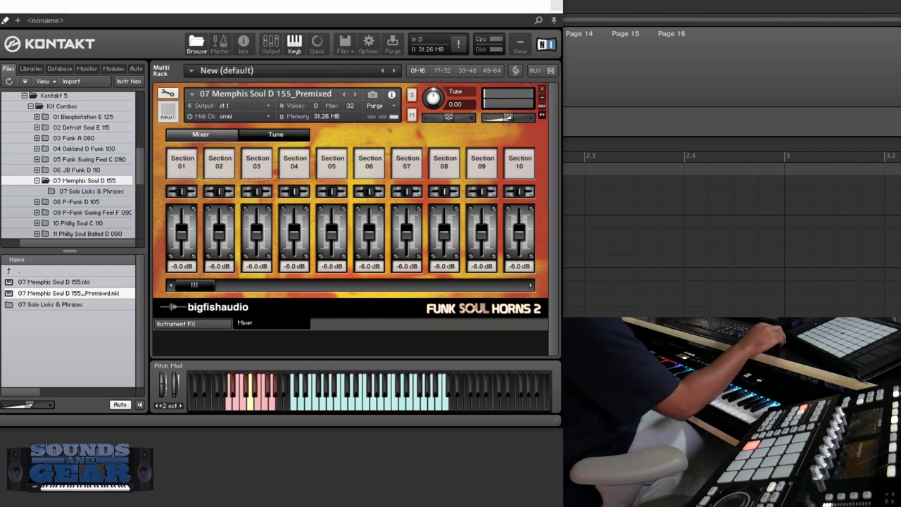
double_click(84, 306)
drag(64, 304, 407, 230)
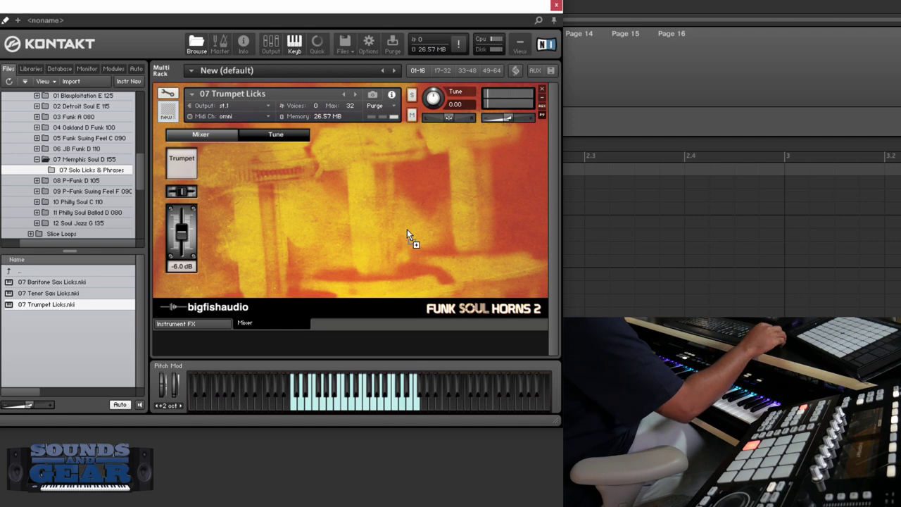
Return to the Memphis Soul kit files and collapse the 07 Memphis Soul D 155 folder
double_click(66, 272)
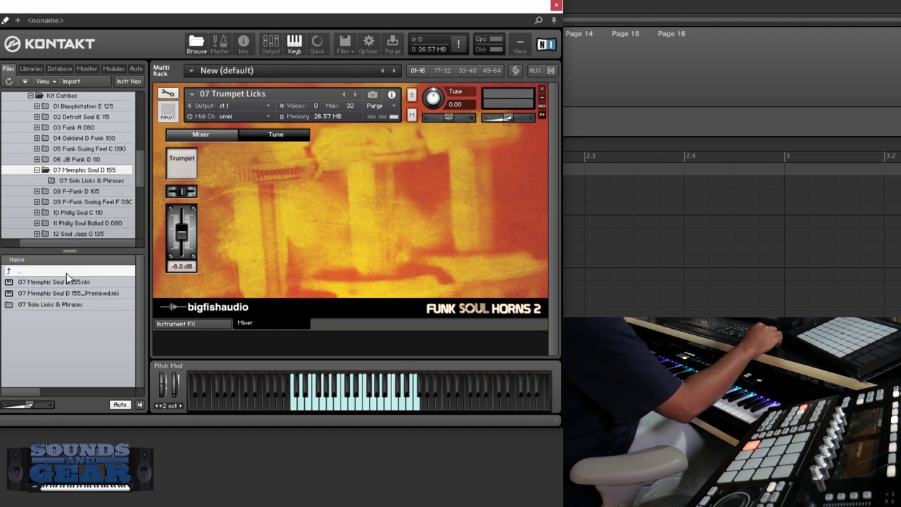
click(36, 170)
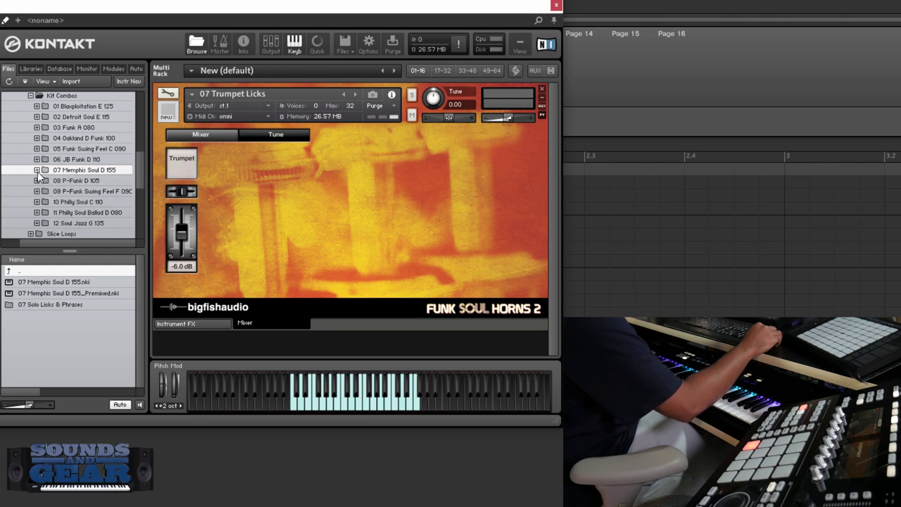
Load the 08 P-Funk D 105 Premixed kit, then load 08 Tenor Sax Licks from its solo licks
click(38, 181)
click(79, 183)
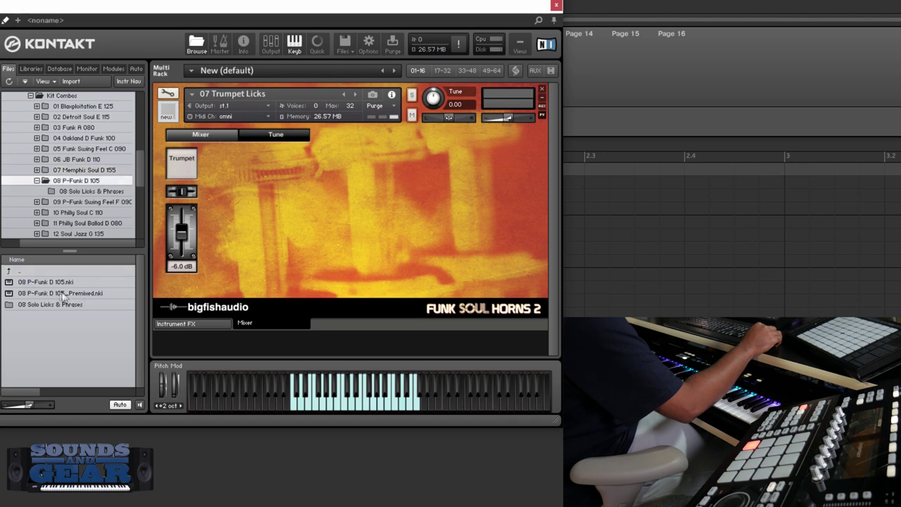
drag(60, 298, 292, 242)
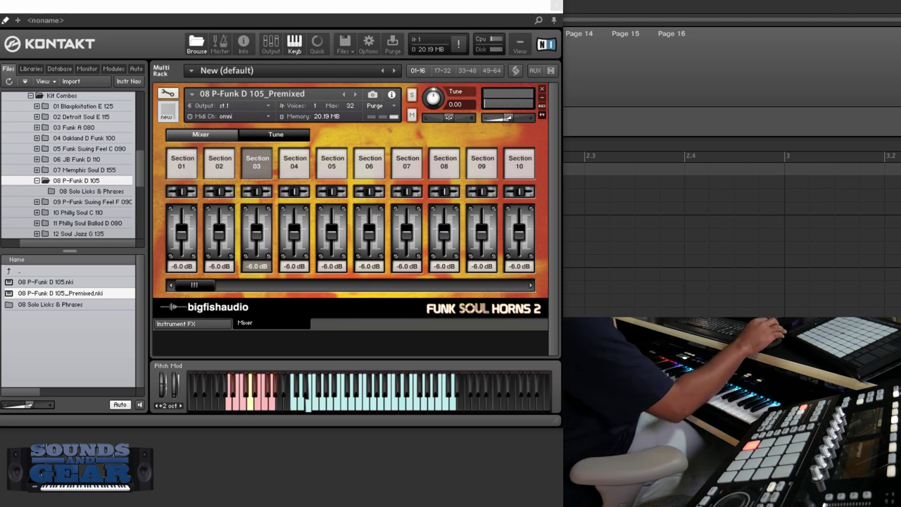
double_click(73, 306)
drag(52, 304, 369, 228)
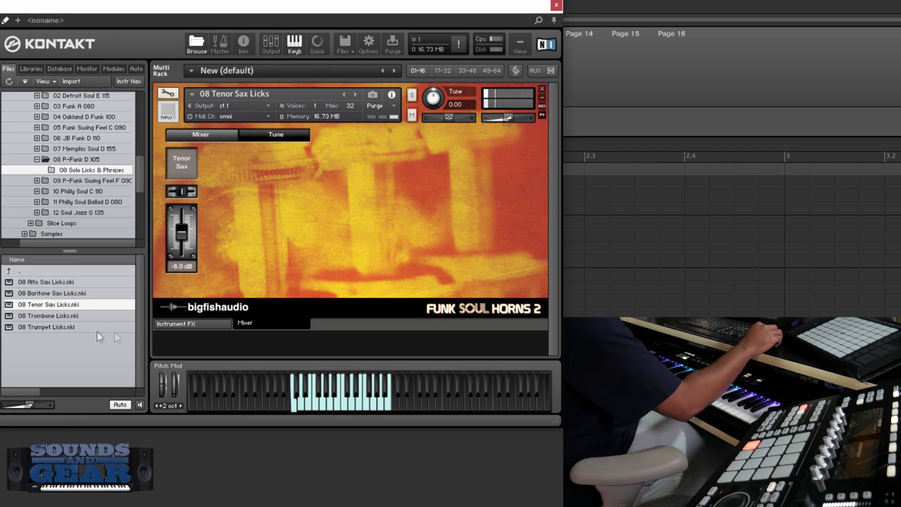
Swap in 08 Trumpet Licks for Tenor Sax and return to the P-Funk D 105 kit files
drag(52, 330, 347, 265)
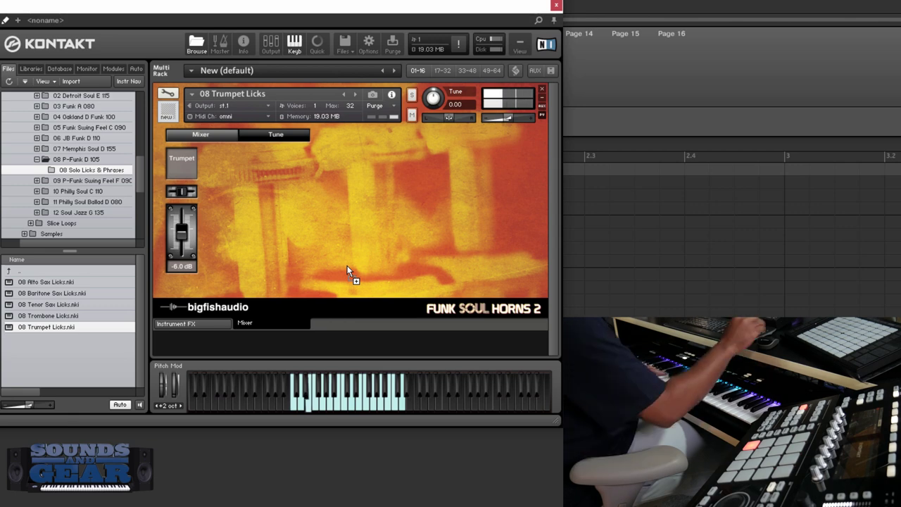
double_click(76, 275)
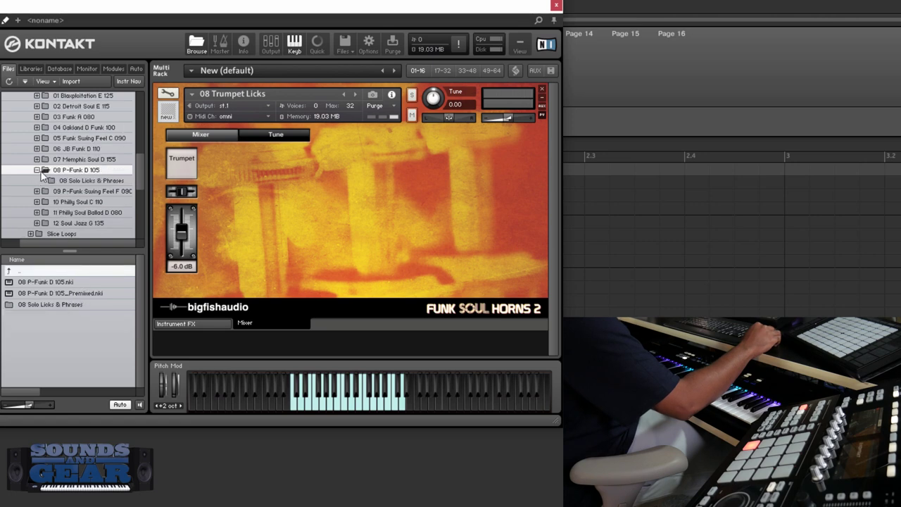
Load 09 P-Funk Swing Feel F 090, lower First Trumpet to -13.5 dB, and open its solo licks
click(36, 170)
click(37, 180)
click(92, 181)
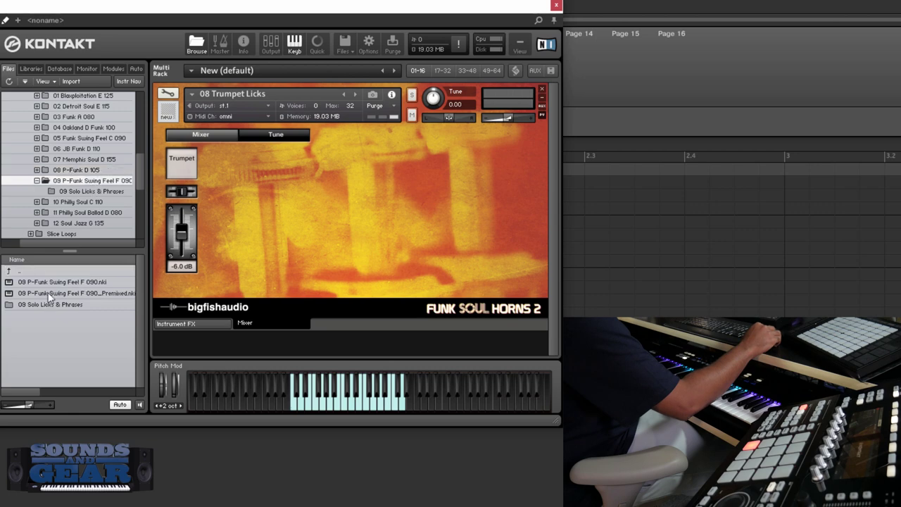
drag(59, 283, 256, 235)
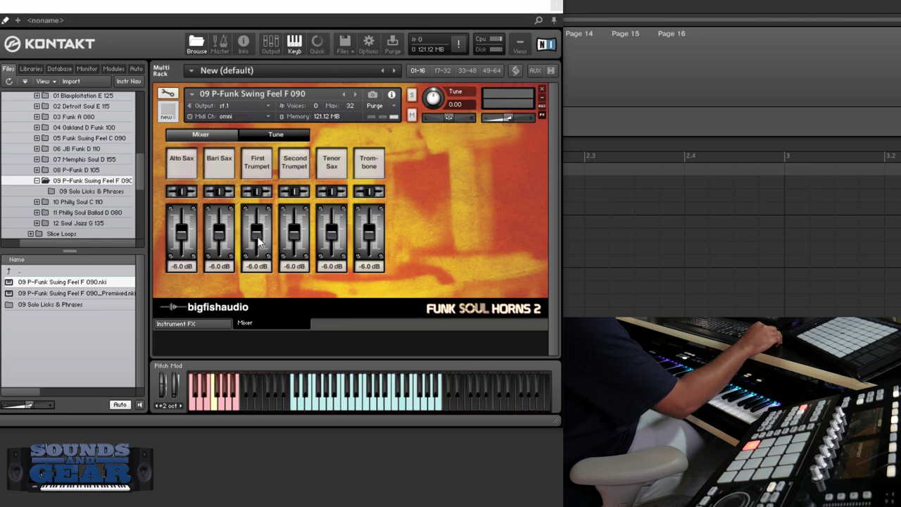
drag(258, 241, 256, 252)
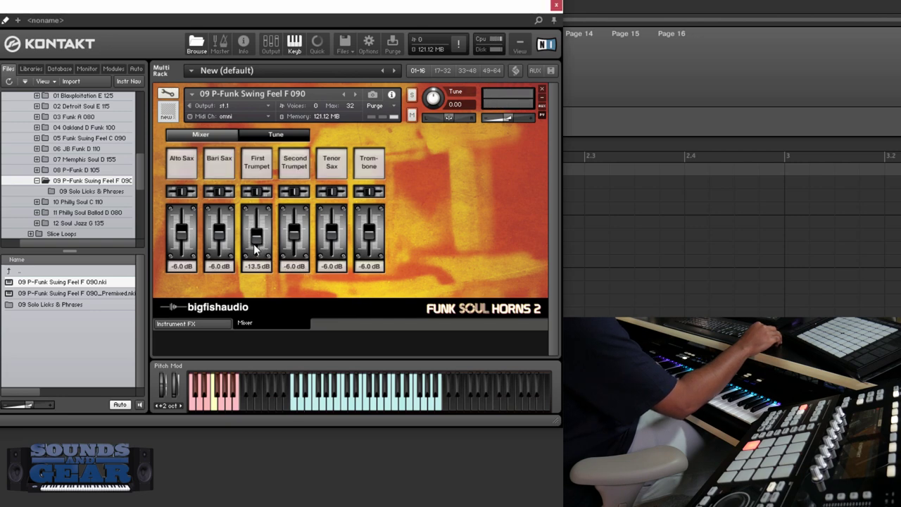
double_click(76, 307)
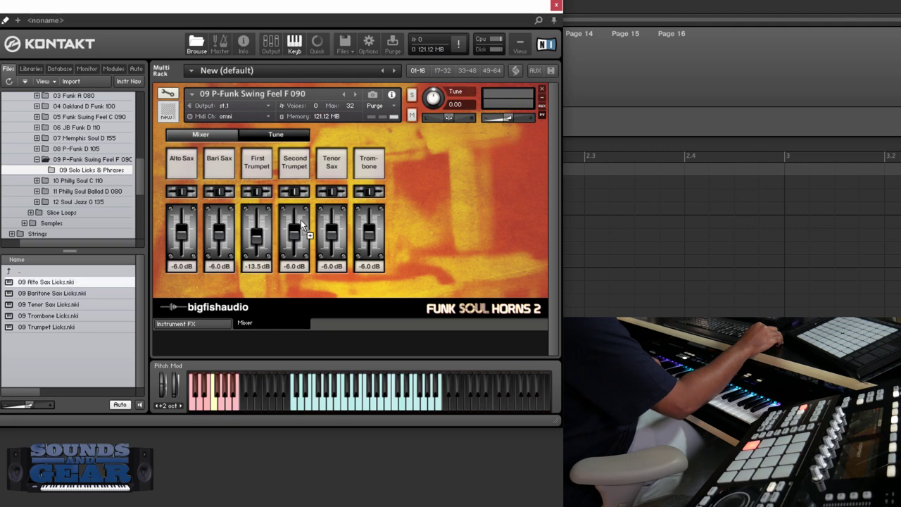
Audition 09 Alto Sax Licks, replace it with 09 Trombone Licks, and collapse the 09 kit folder
drag(58, 284, 301, 219)
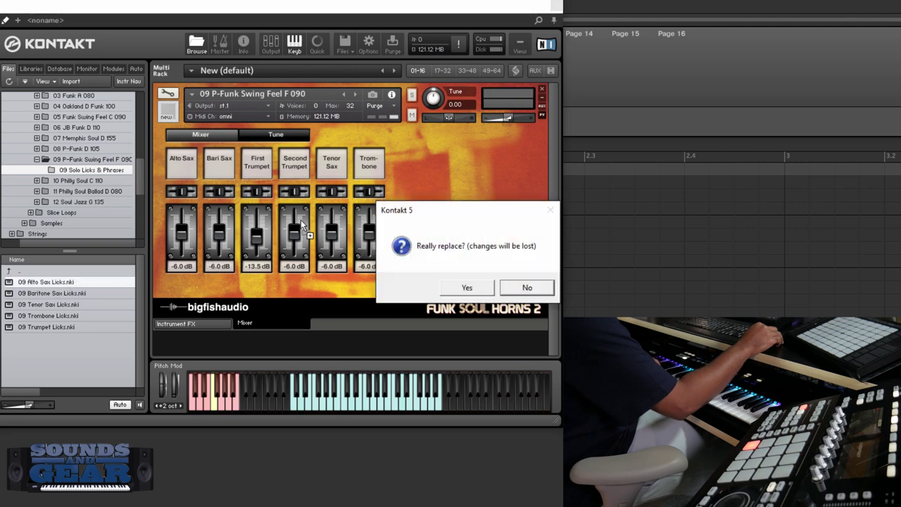
click(466, 290)
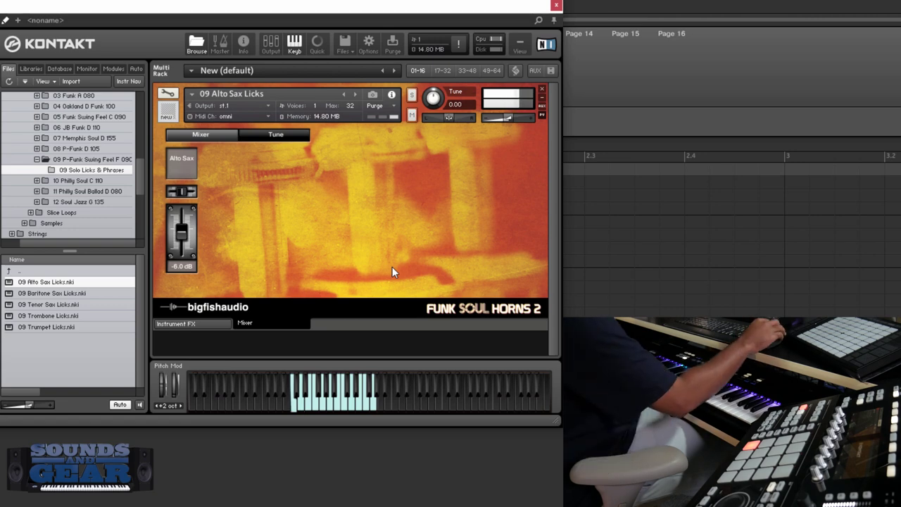
double_click(61, 316)
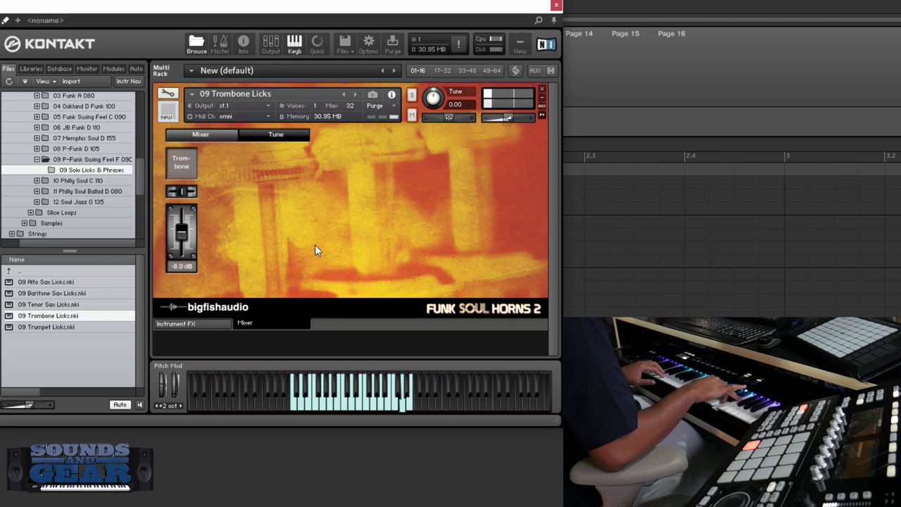
click(38, 159)
Load the 10 Philly Soul C 110 Premixed kit and open its 10 Solo Licks & Phrases folder
click(36, 170)
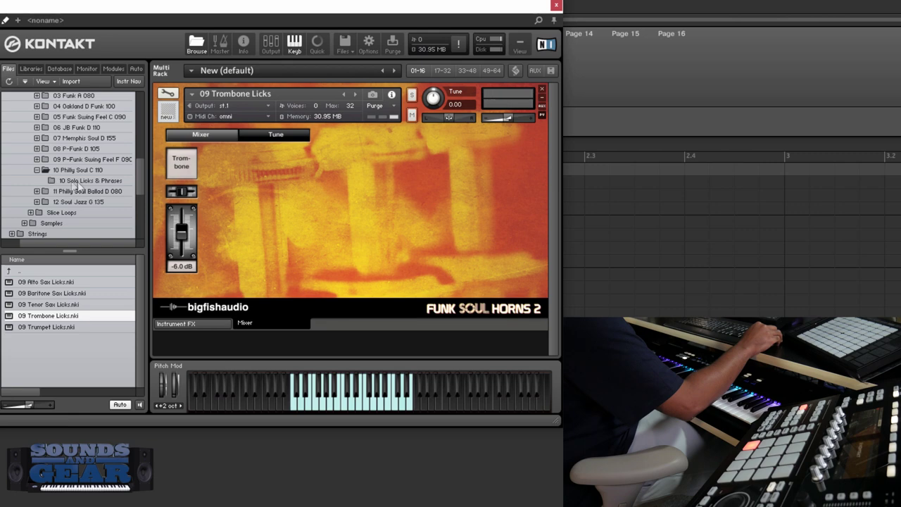
click(79, 171)
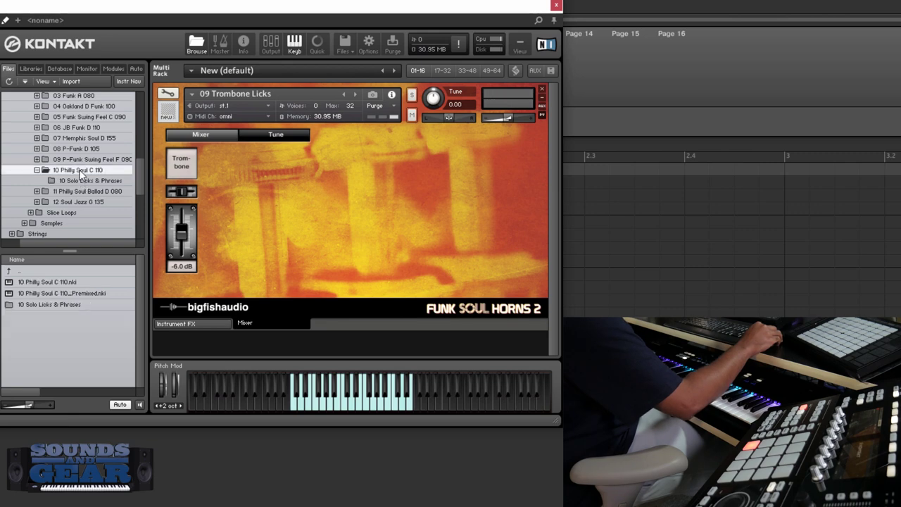
click(95, 293)
drag(97, 295, 340, 229)
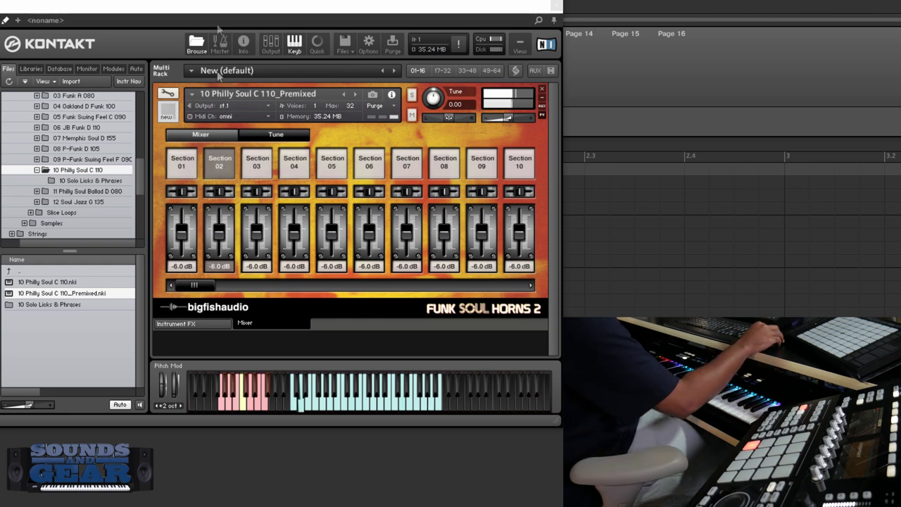
double_click(80, 304)
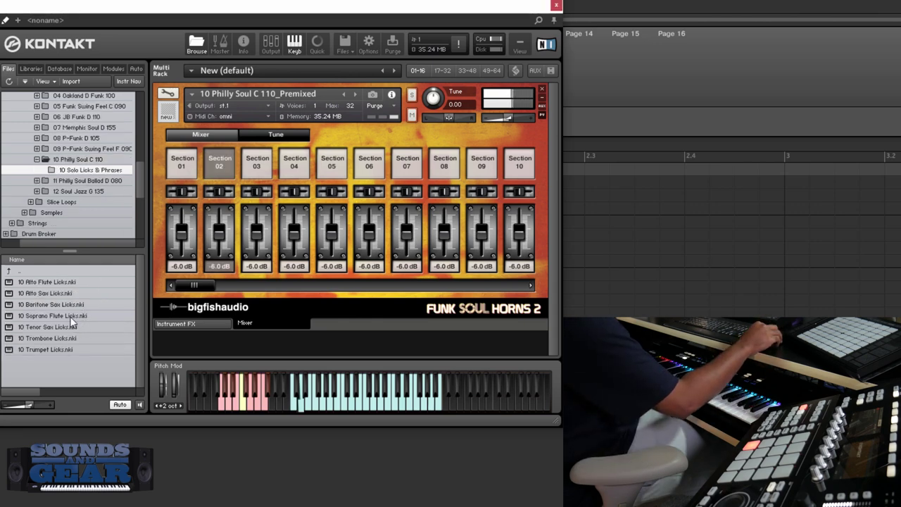
Audition 10 Soprano Flute Licks, load 10 Trumpet Licks, and collapse the 10 Philly Soul C 110 folder
drag(71, 318, 270, 229)
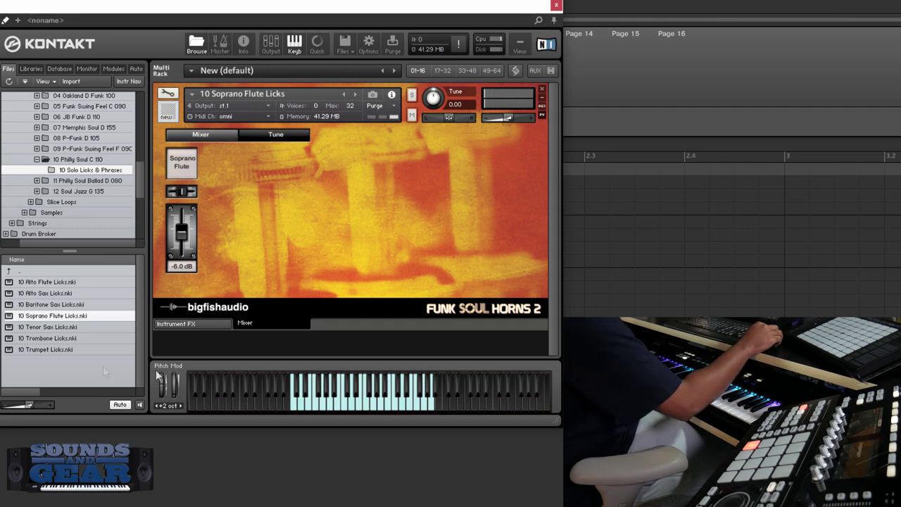
click(62, 350)
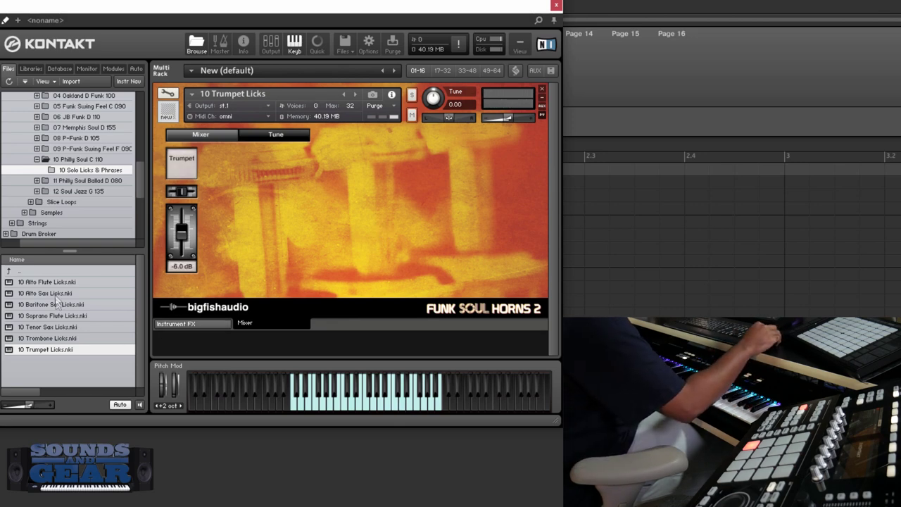
click(38, 160)
Load and play 11 Philly Soul Ballad D 080_Premixed, then open its 11 Solo Licks & Phrases folder
click(88, 171)
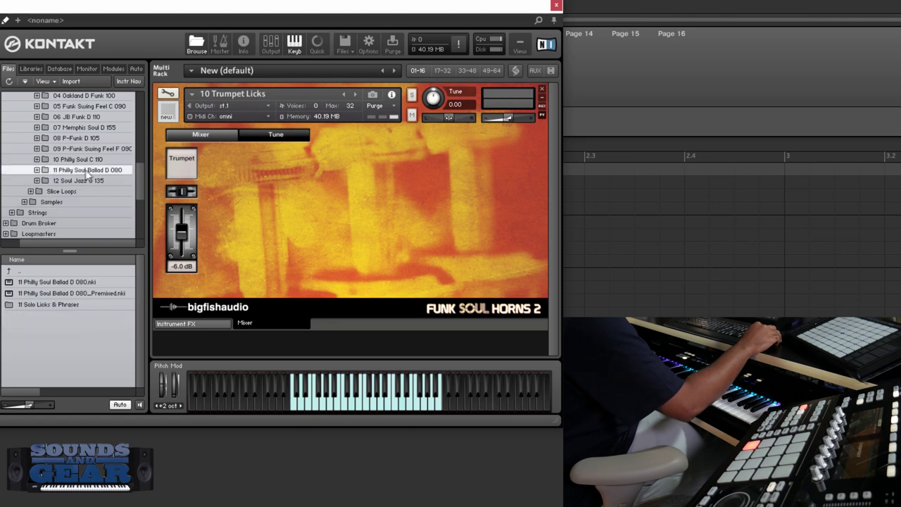
double_click(53, 294)
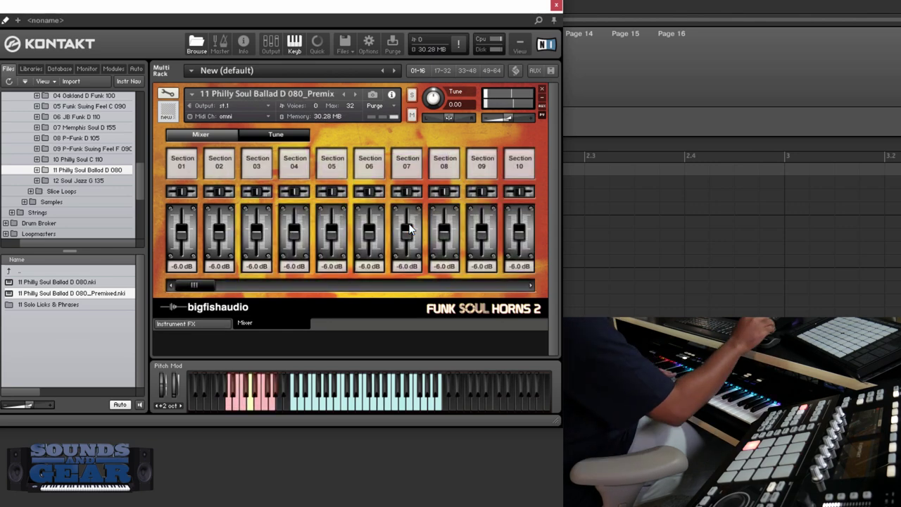
click(370, 162)
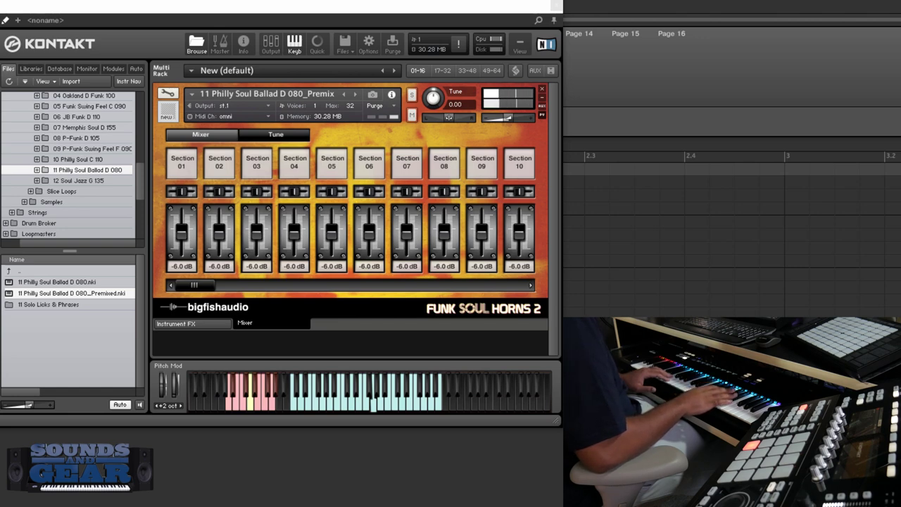
double_click(54, 304)
Load 11 Soprano Flute Licks into the rack and collapse the 11 Philly Soul Ballad D 080 folder
drag(56, 315, 387, 229)
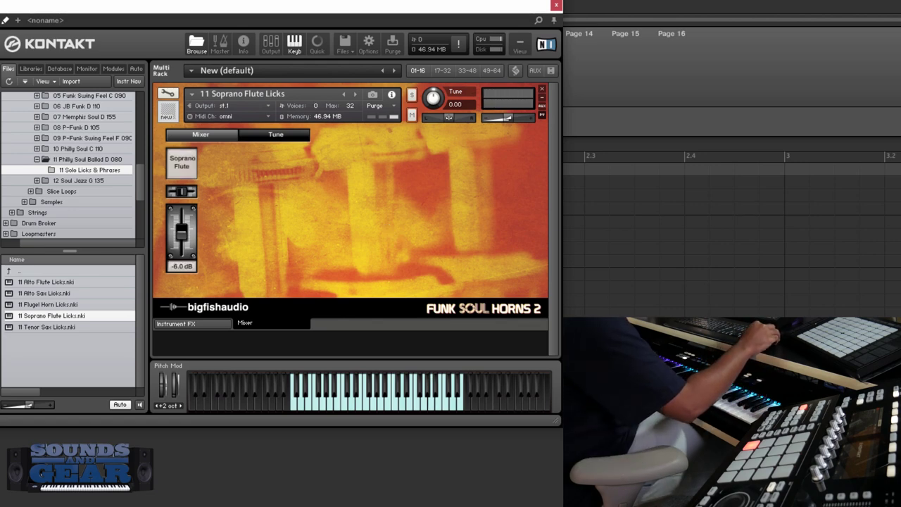
click(37, 159)
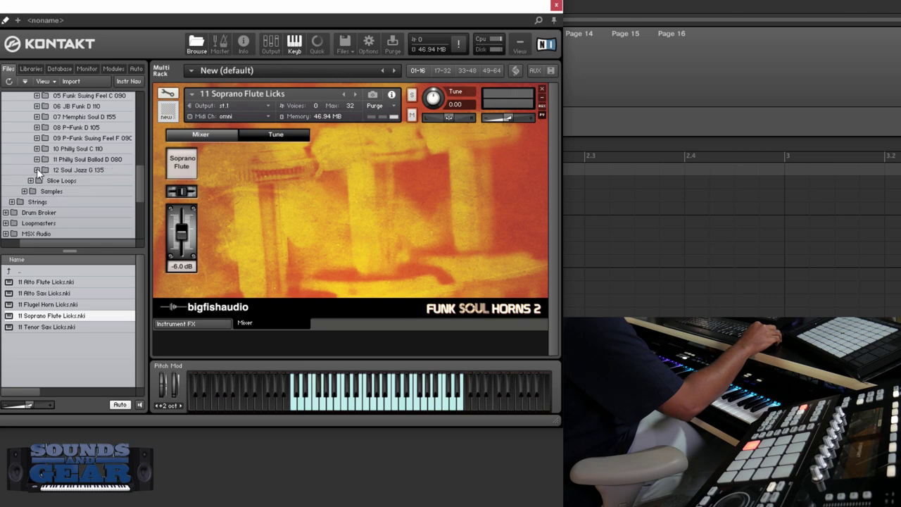
Replace the flute licks with 12 Soul Jazz G 135_Premixed and list the 12 Solo Licks & Phrases
click(37, 170)
click(79, 173)
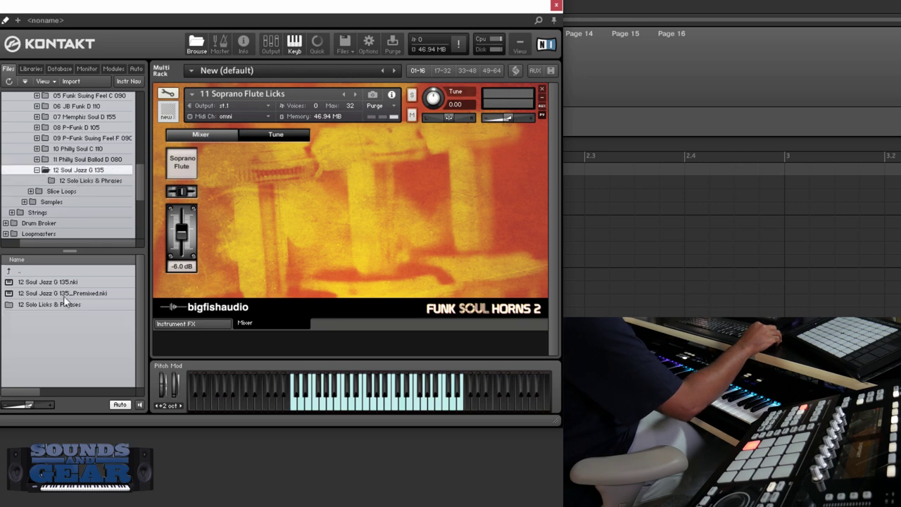
drag(63, 295, 105, 291)
drag(278, 233, 279, 233)
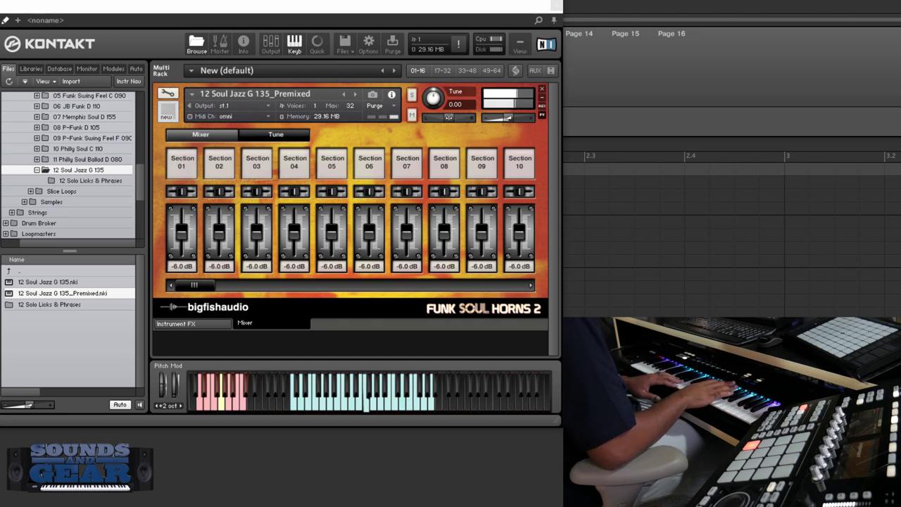
double_click(73, 307)
Audition 12 Muted Trumpet Licks in place of Soul Jazz, then load 12 Tenor Sax Licks
drag(72, 282, 102, 280)
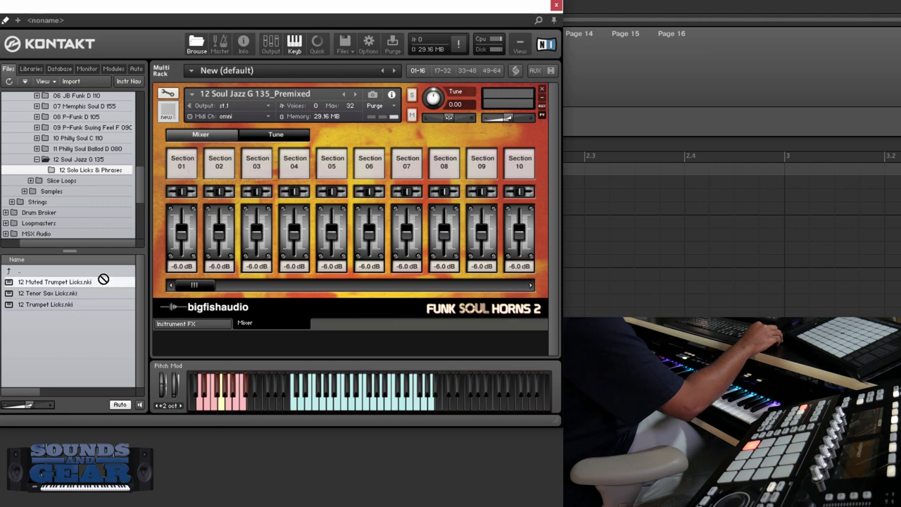
drag(337, 219, 337, 220)
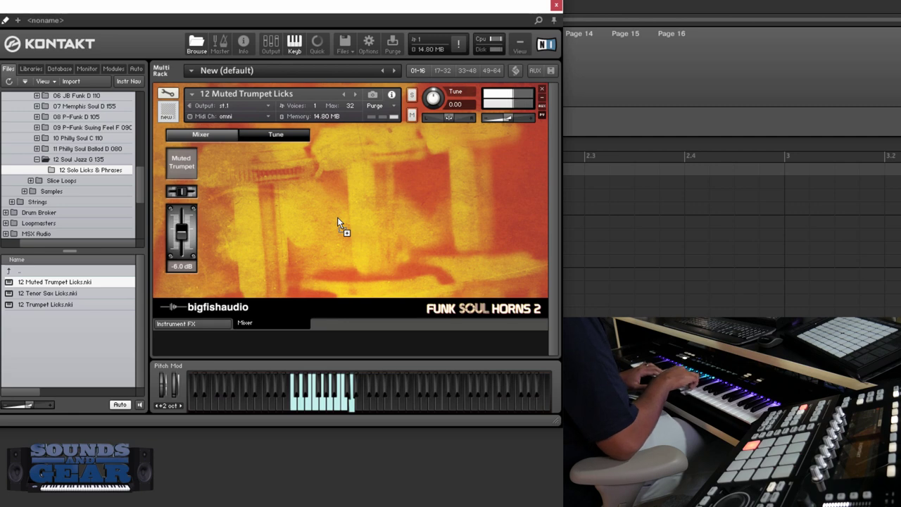
click(62, 293)
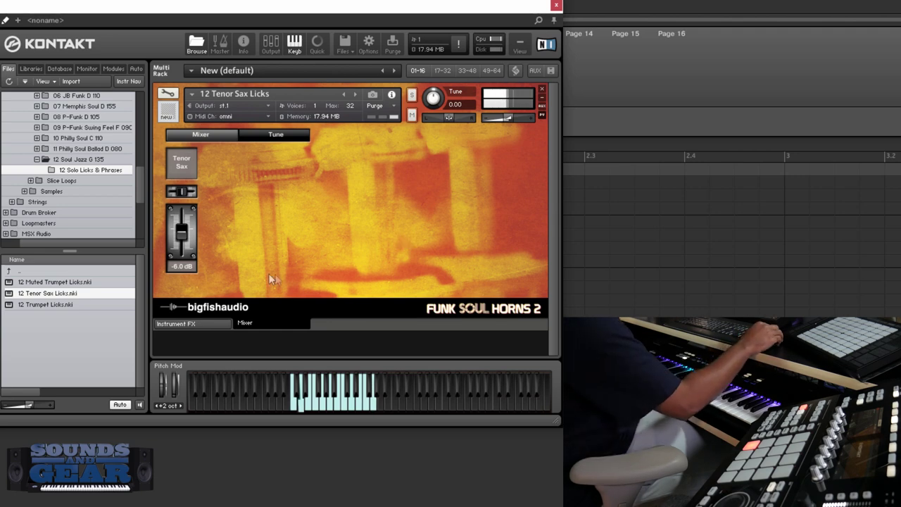
Browse to Slice Loops > 11 Philly Soul Ballad D 080 > 11 section 01, collapsing 12 Soul Jazz G 135
double_click(51, 271)
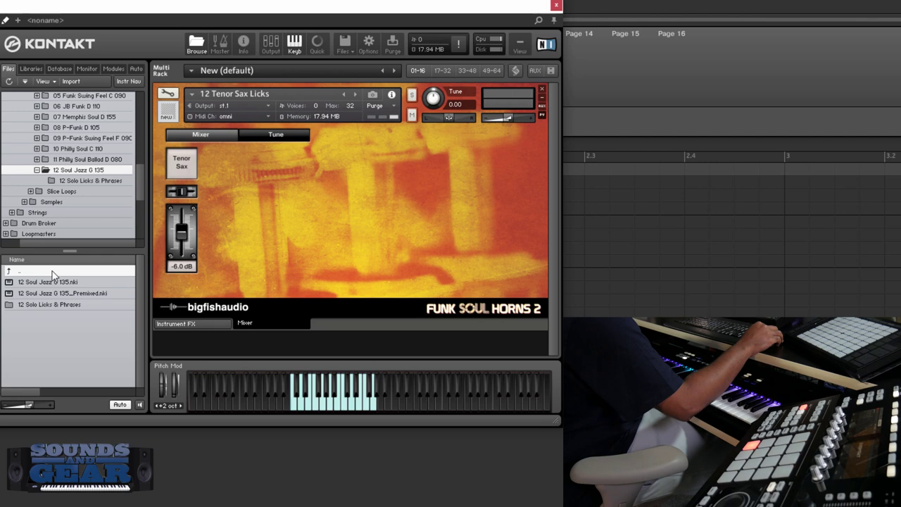
scroll(80, 210, up, 1)
scroll(42, 197, up, 1)
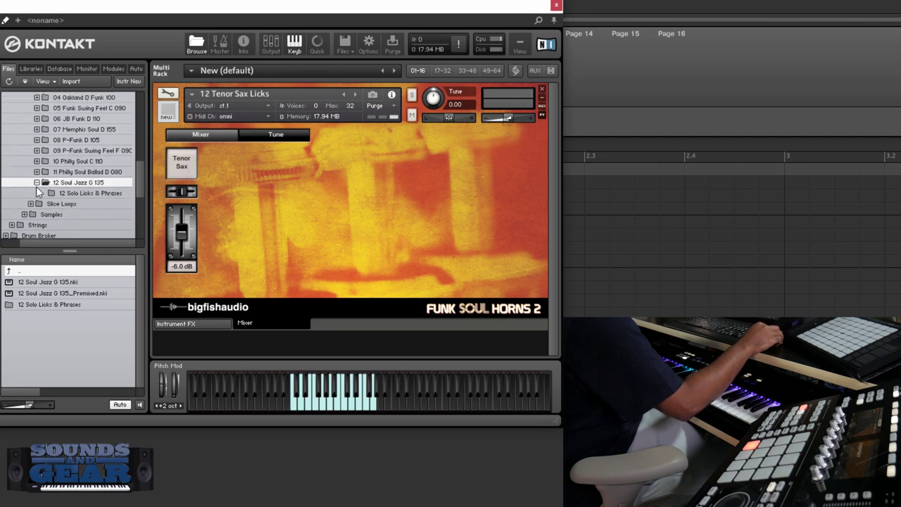
click(38, 183)
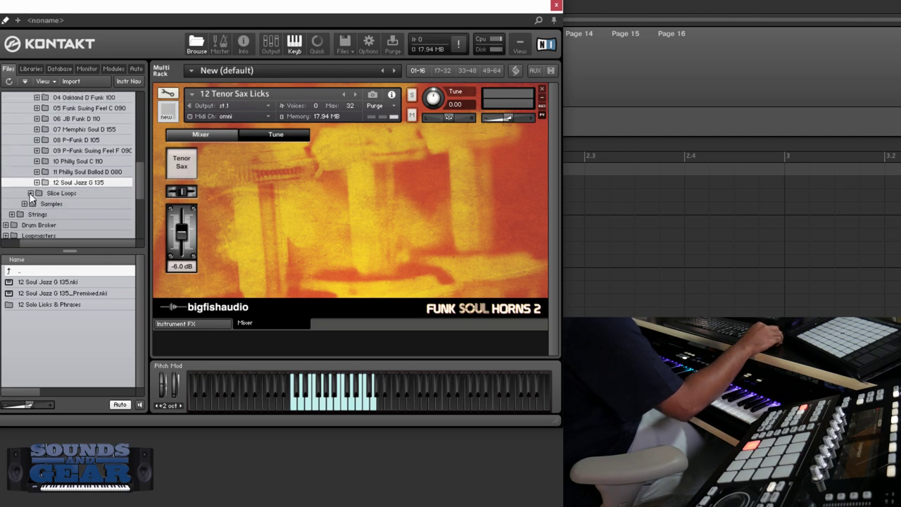
click(30, 193)
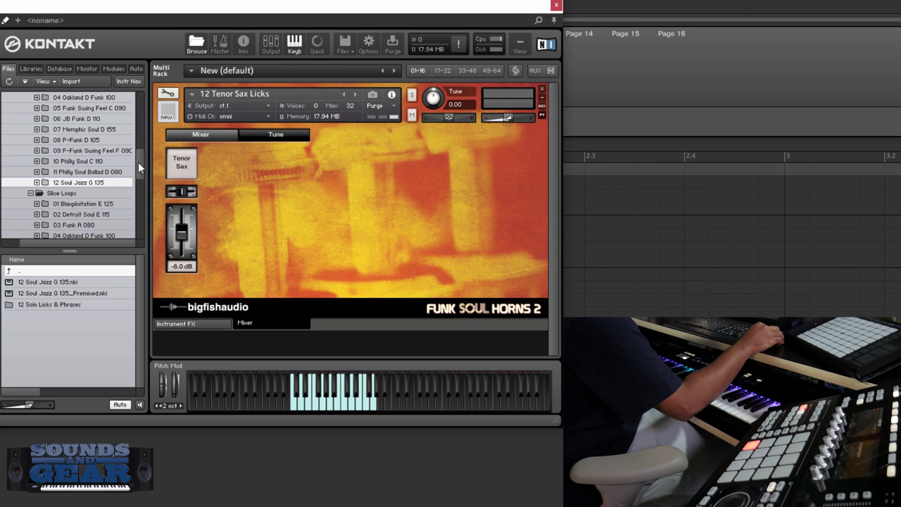
drag(138, 162, 136, 187)
click(94, 188)
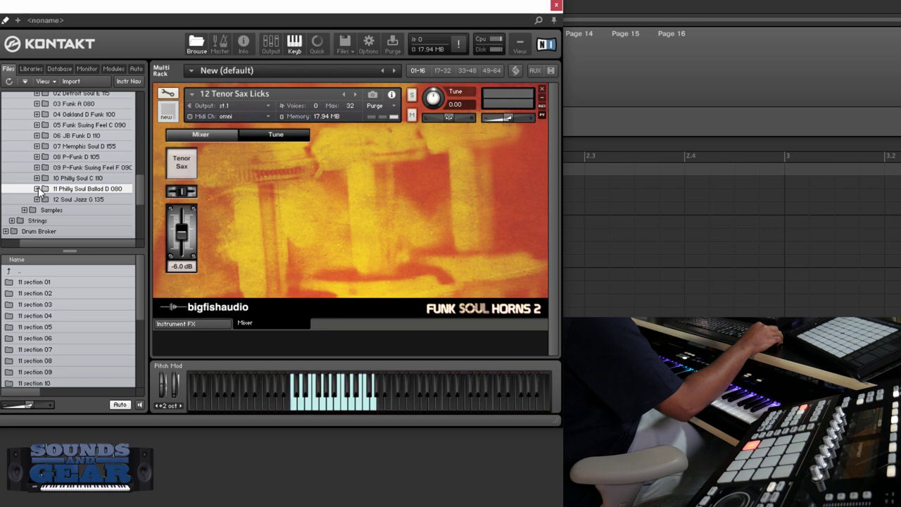
click(37, 189)
click(83, 199)
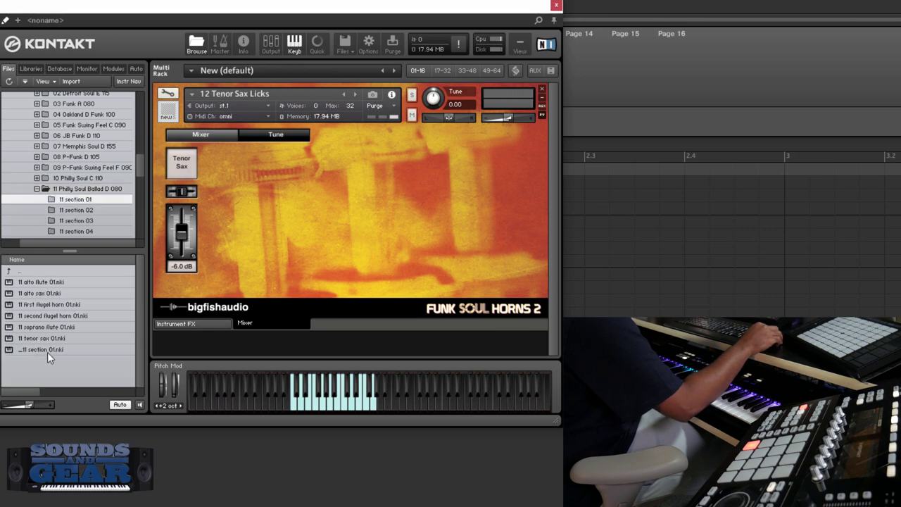
Load _11 section 01, replace it with 11 alto sax 01, and enable One Shot Loop
drag(47, 351, 315, 216)
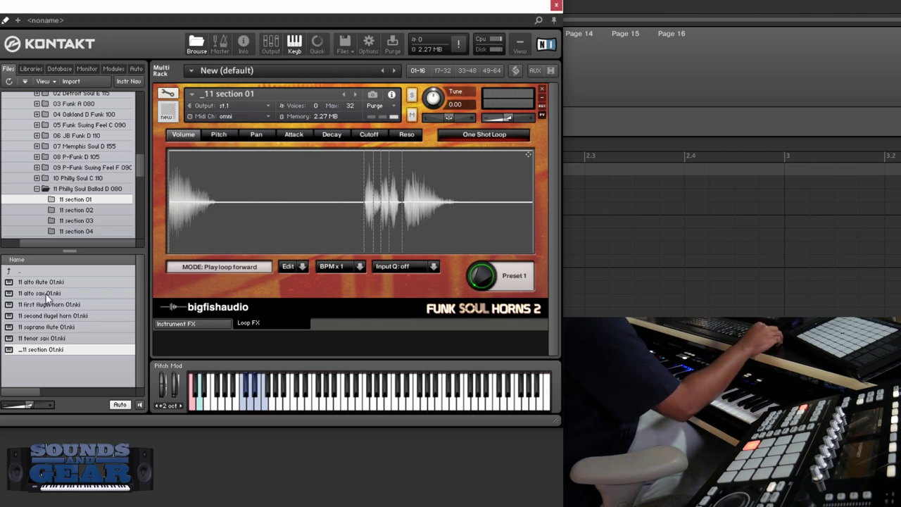
drag(44, 293, 299, 211)
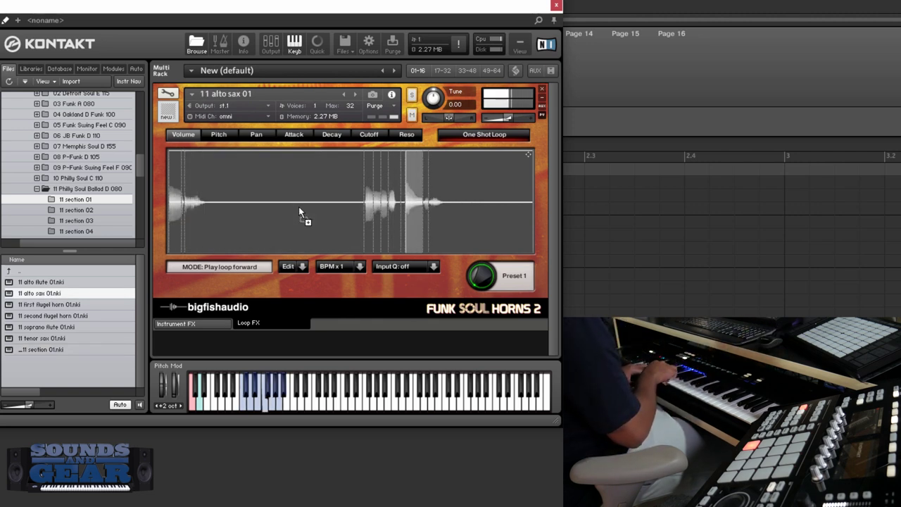
click(490, 133)
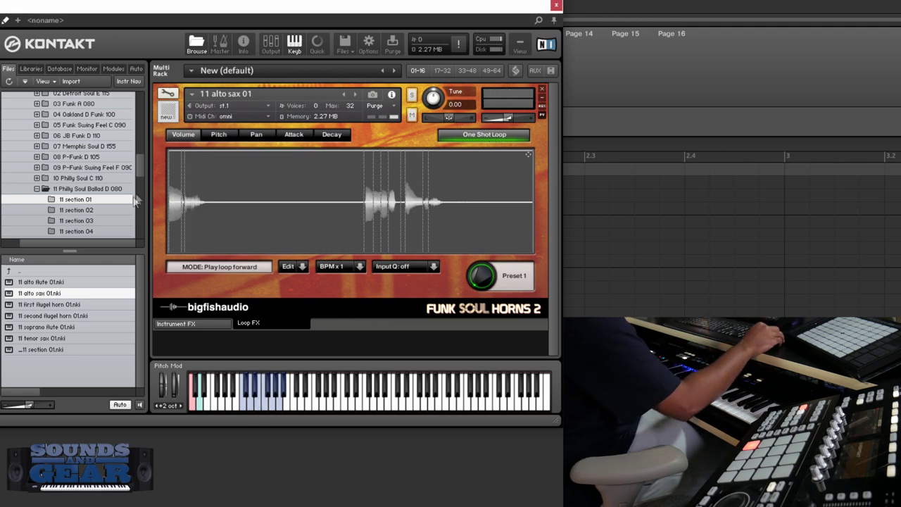
Select the 11 section 19 folder and load _11 section 19.nki over the alto sax loop, confirming the replacement
scroll(140, 172, down, 1)
scroll(138, 176, down, 2)
scroll(136, 182, down, 1)
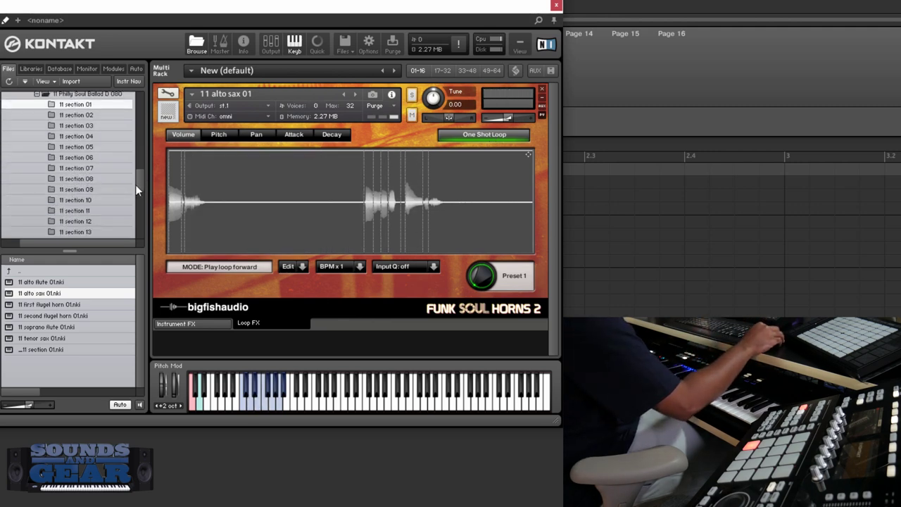
scroll(134, 187, down, 1)
scroll(134, 190, down, 1)
scroll(134, 193, down, 1)
scroll(134, 194, down, 1)
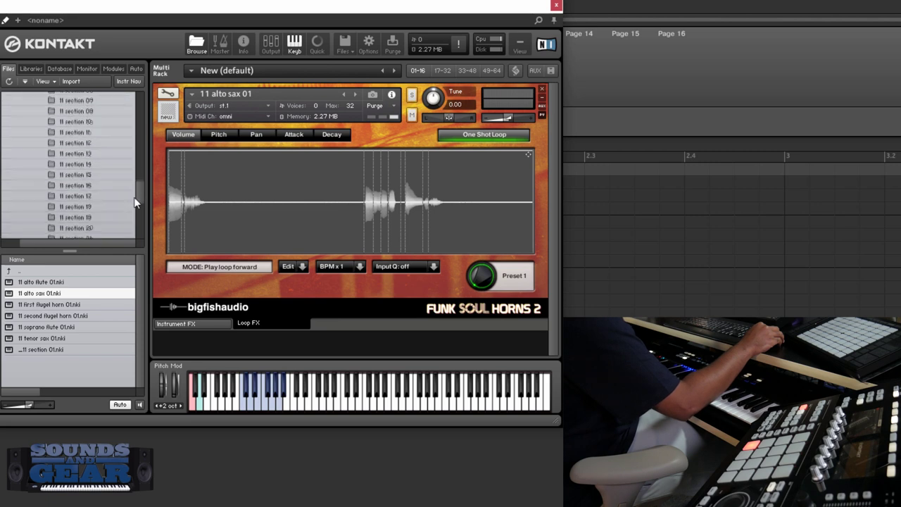
scroll(134, 198, down, 1)
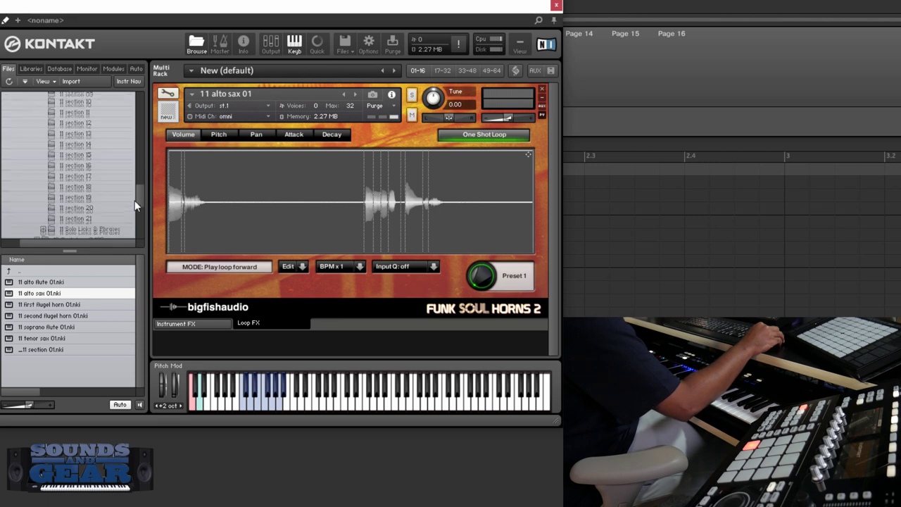
click(88, 193)
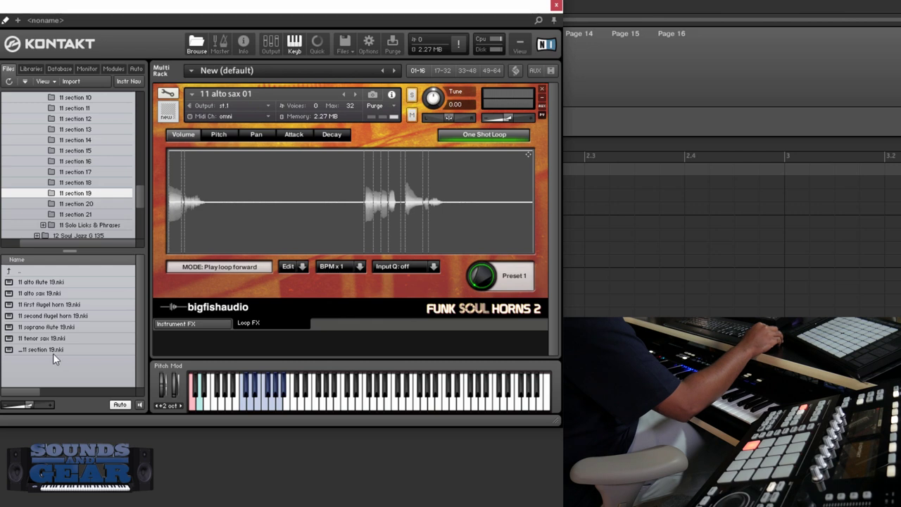
drag(53, 353, 285, 215)
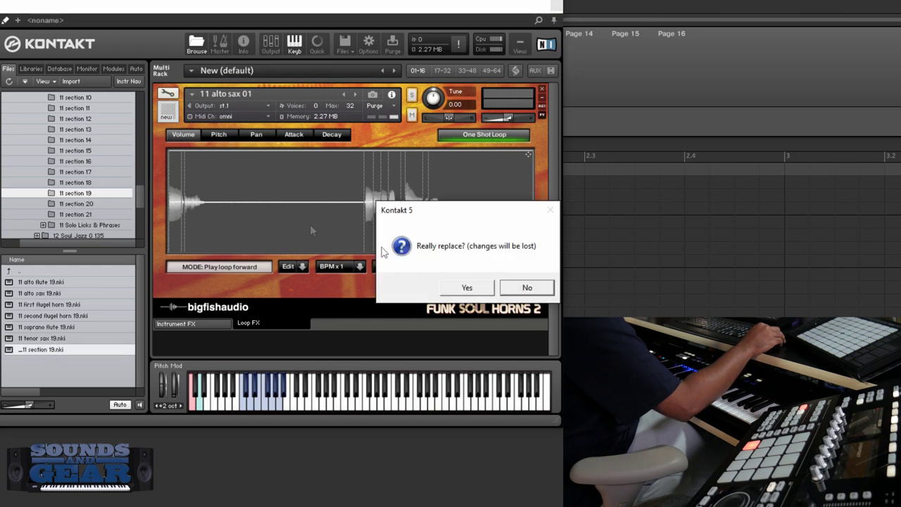
click(465, 287)
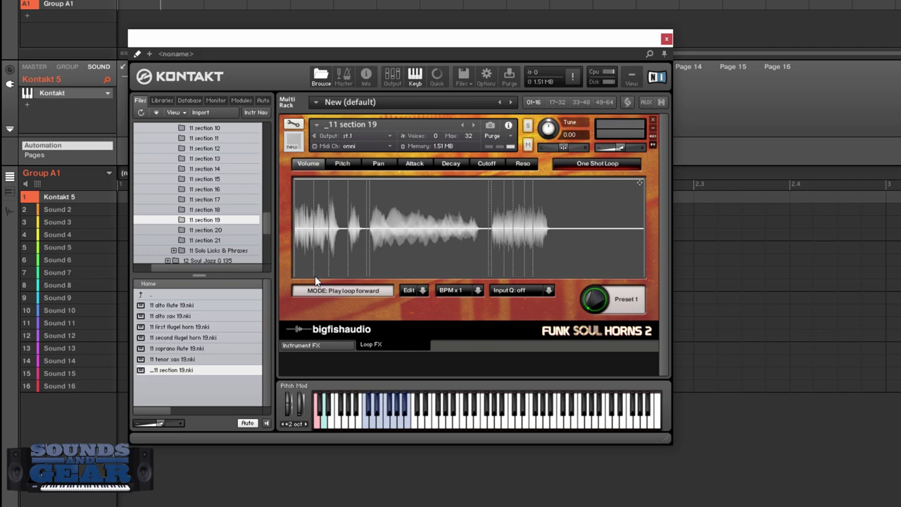
click(339, 345)
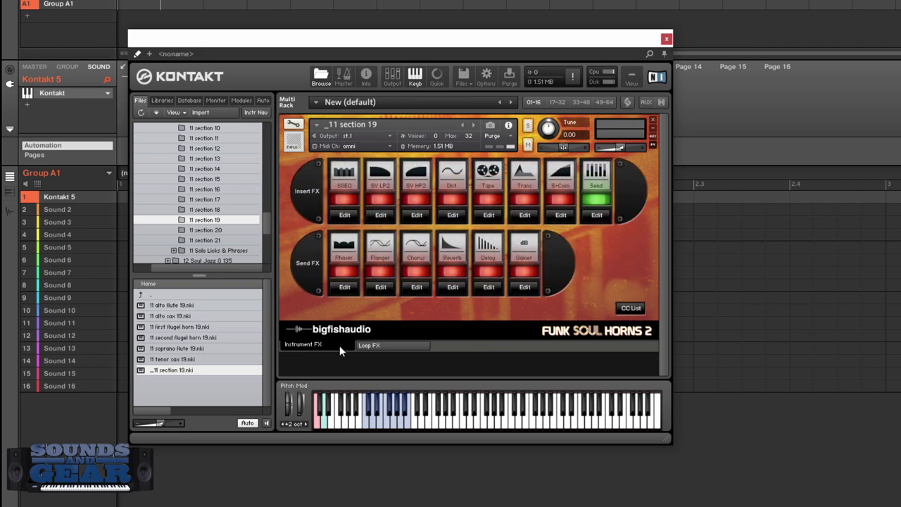
click(378, 345)
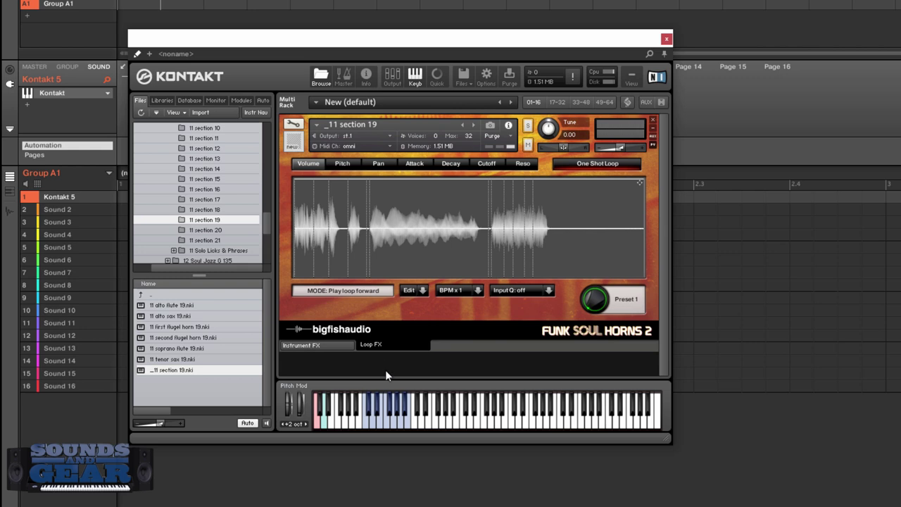